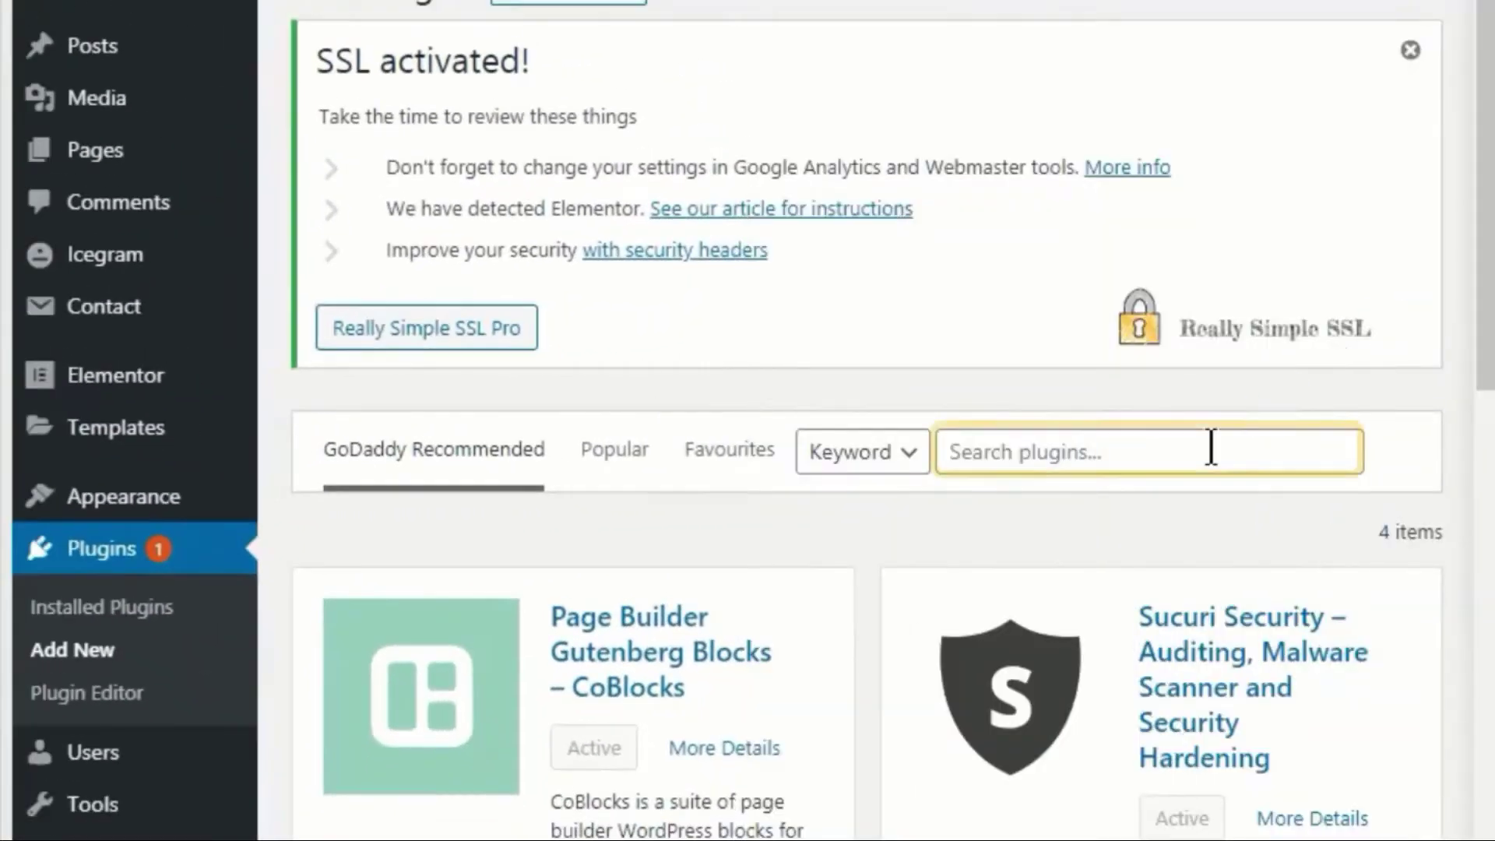
- Search 'buttonizer' in Add New, install Smart Floating Action Buttons, and skip the opt-in
click(1211, 447)
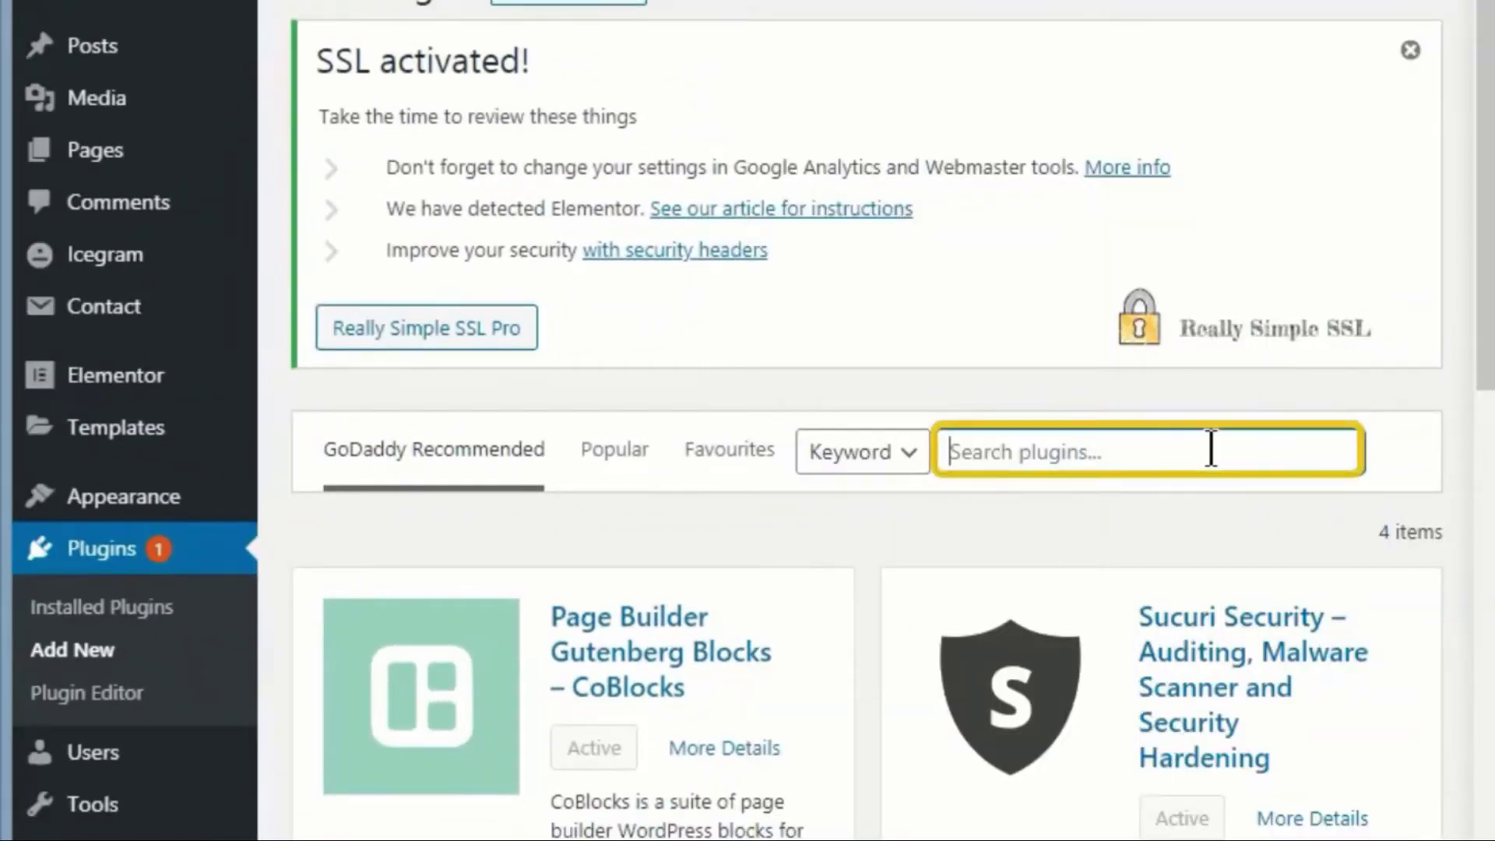
text(buttonizer)
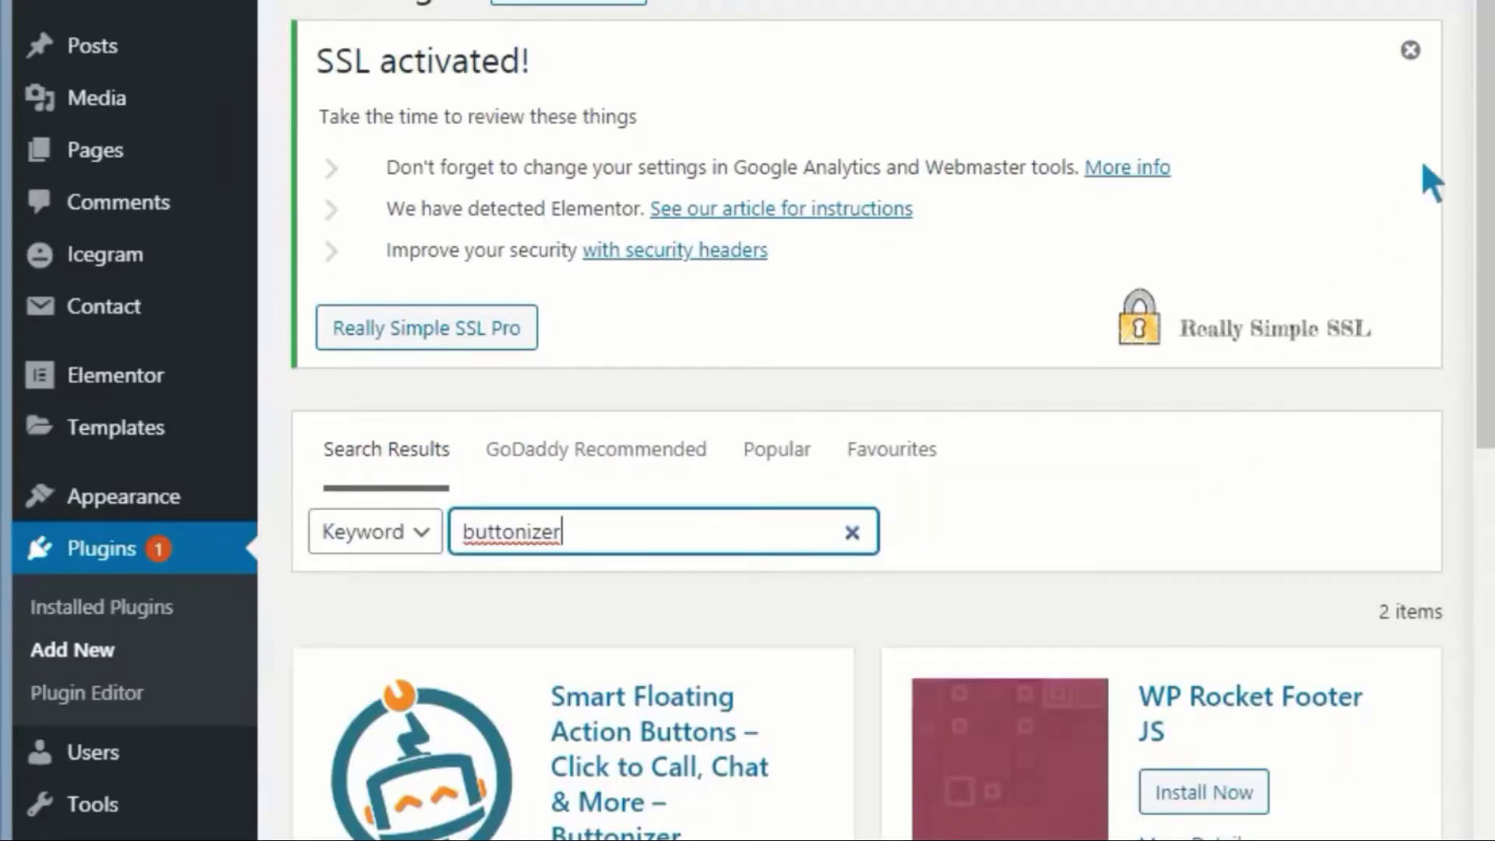
scroll(1489, 117, down, 1)
scroll(1489, 117, down, 6)
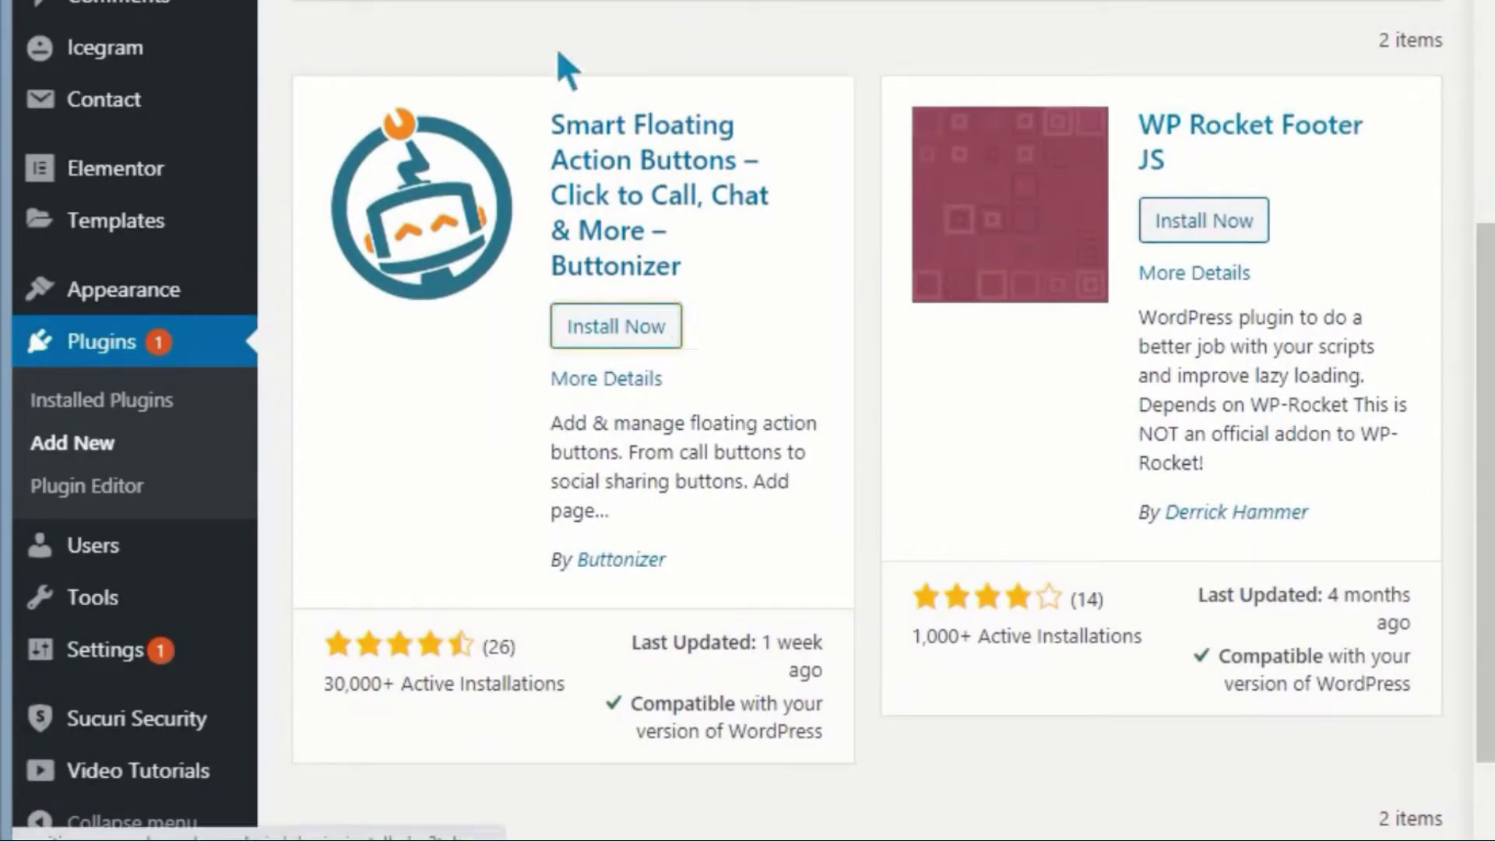
click(616, 326)
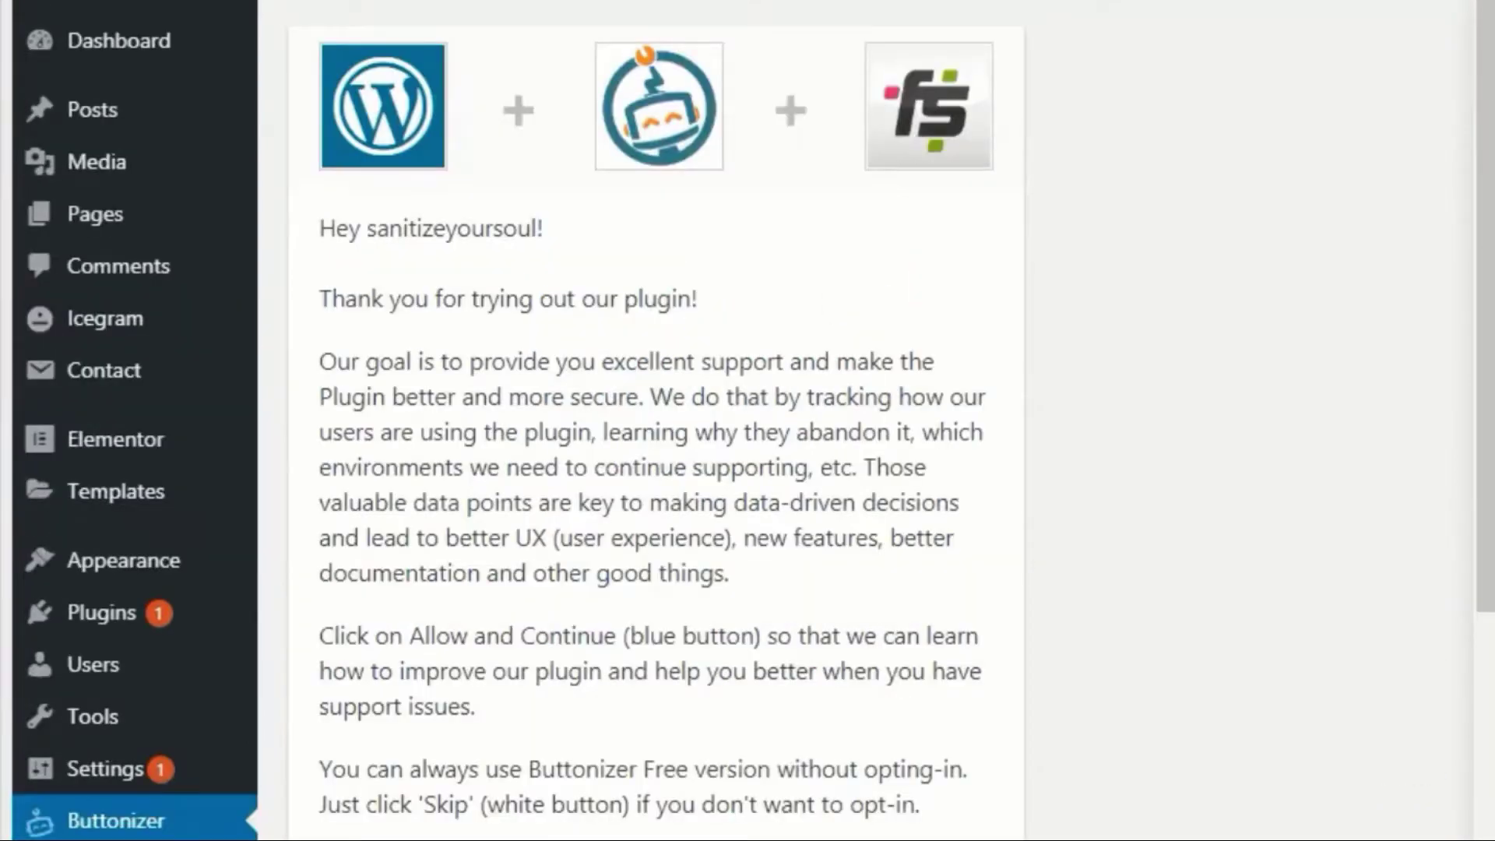
drag(1488, 381, 1492, 678)
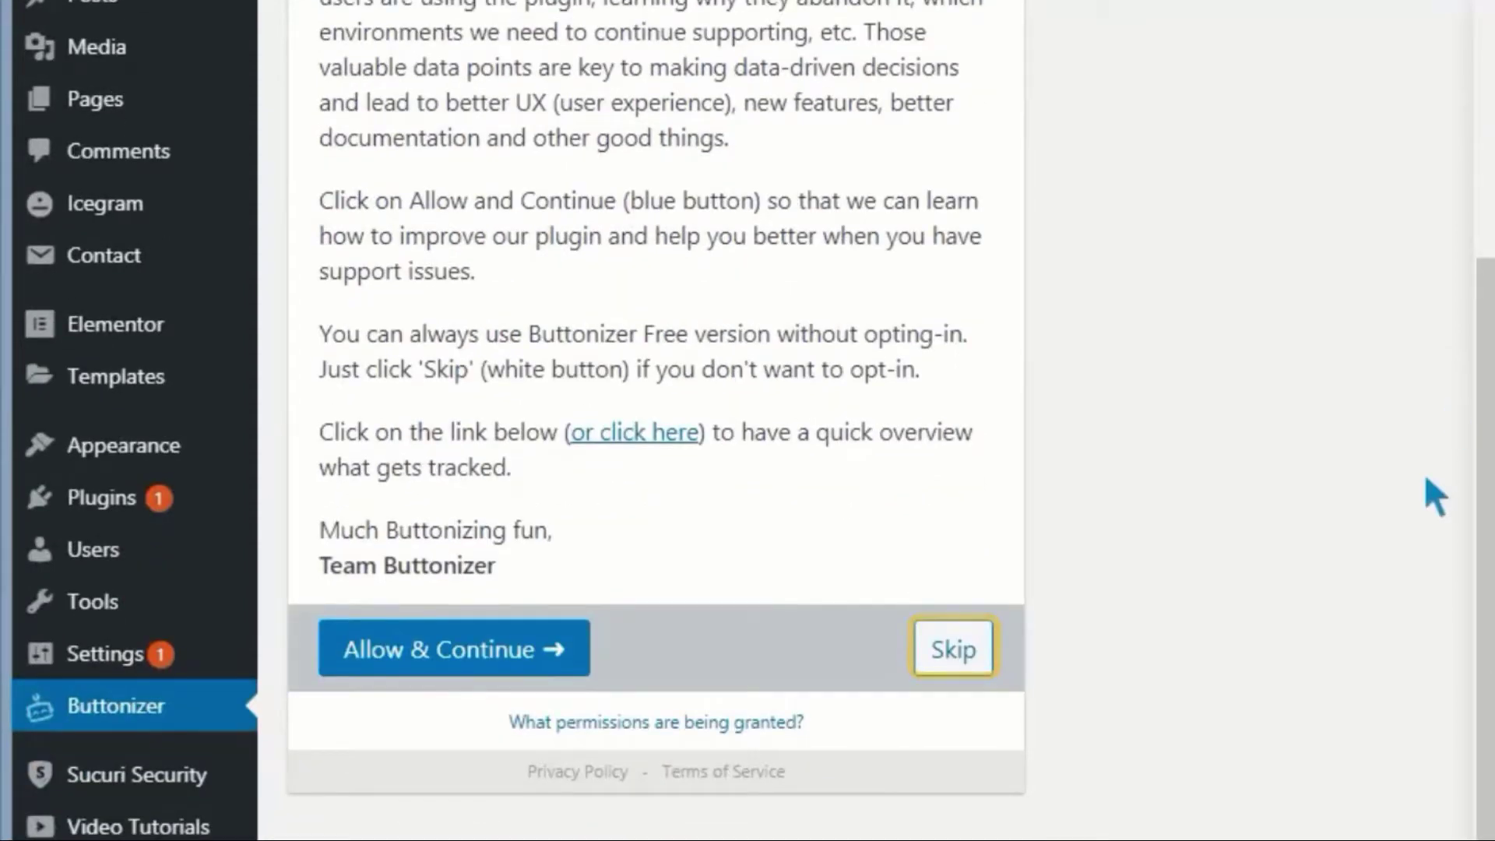
click(955, 646)
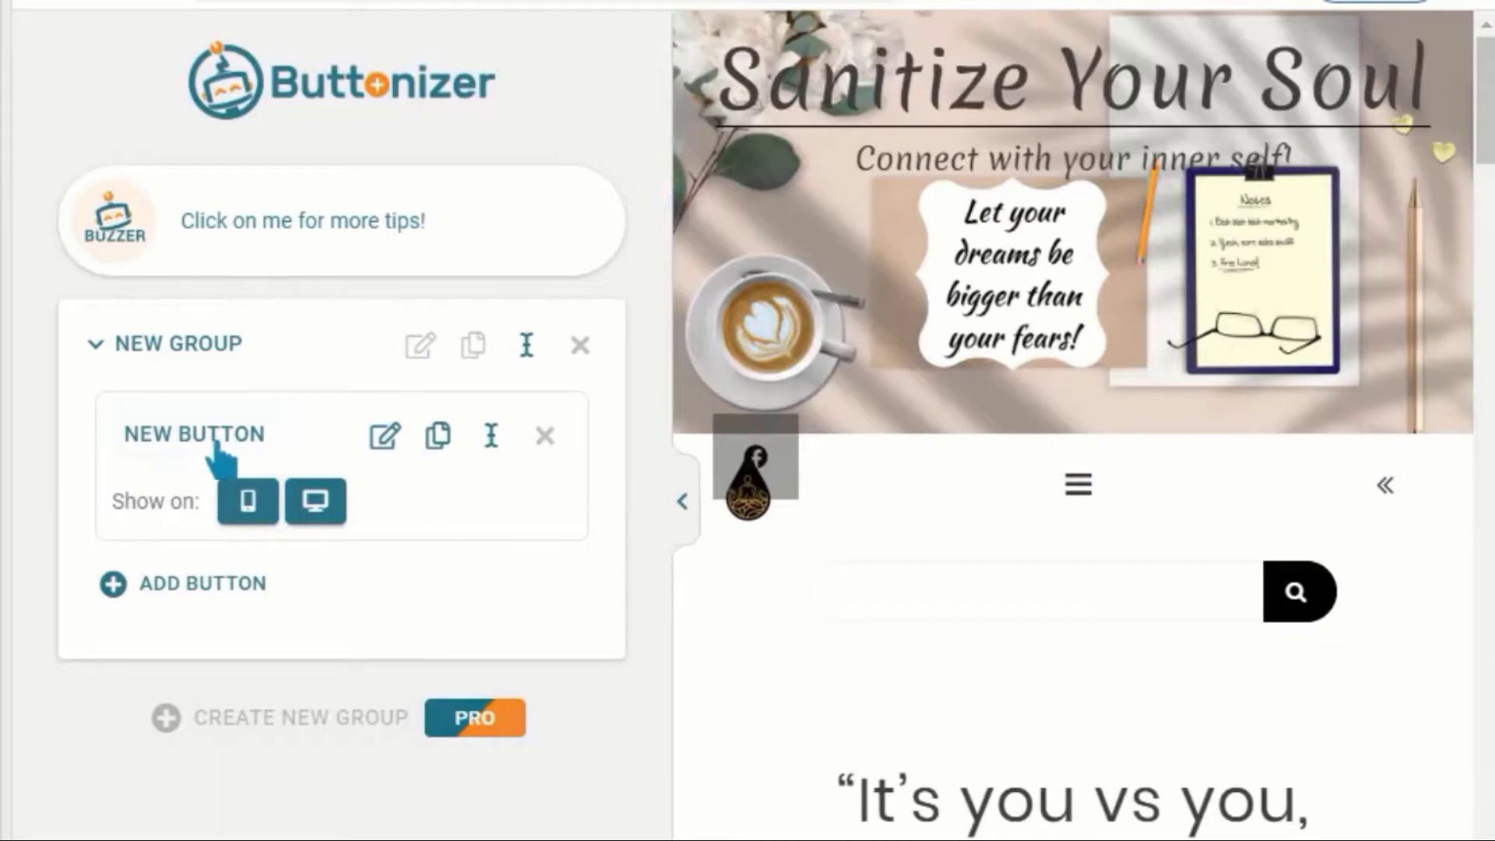
- Set the New Button's action to Facebook with the page name filled in
click(384, 440)
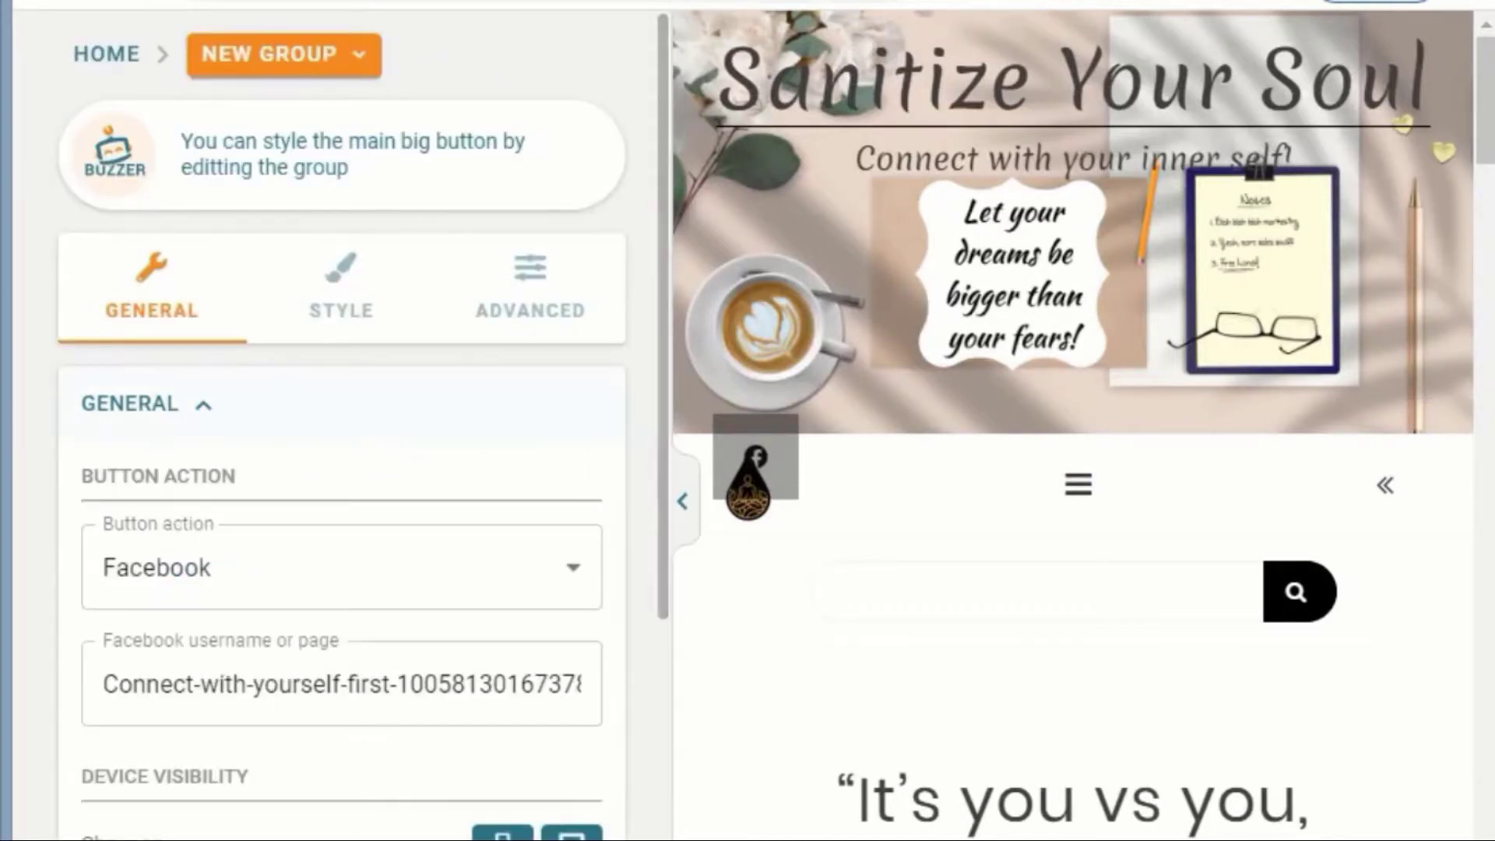
click(244, 567)
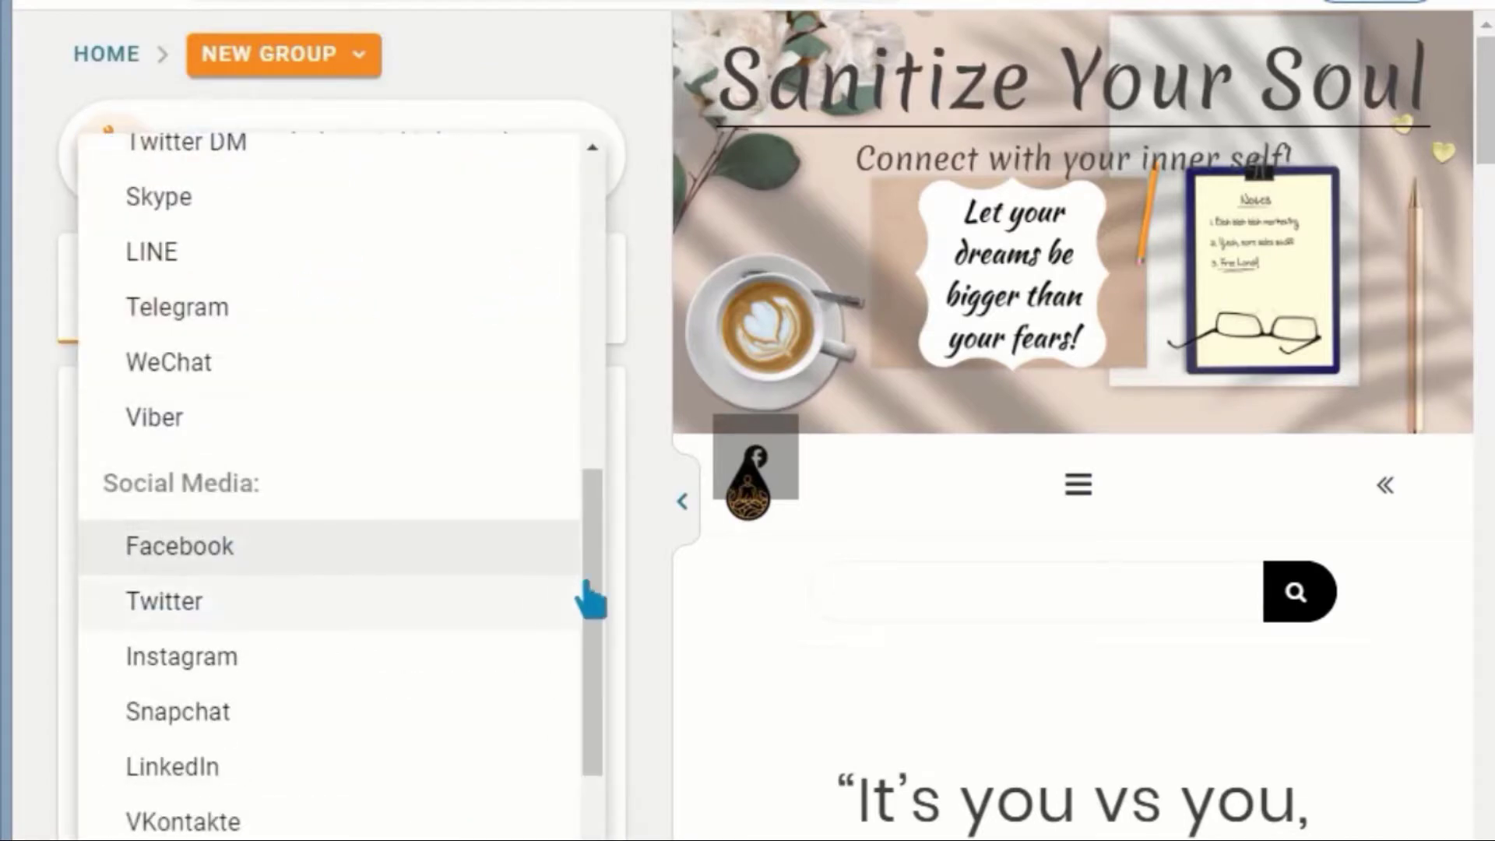
drag(584, 507, 613, 496)
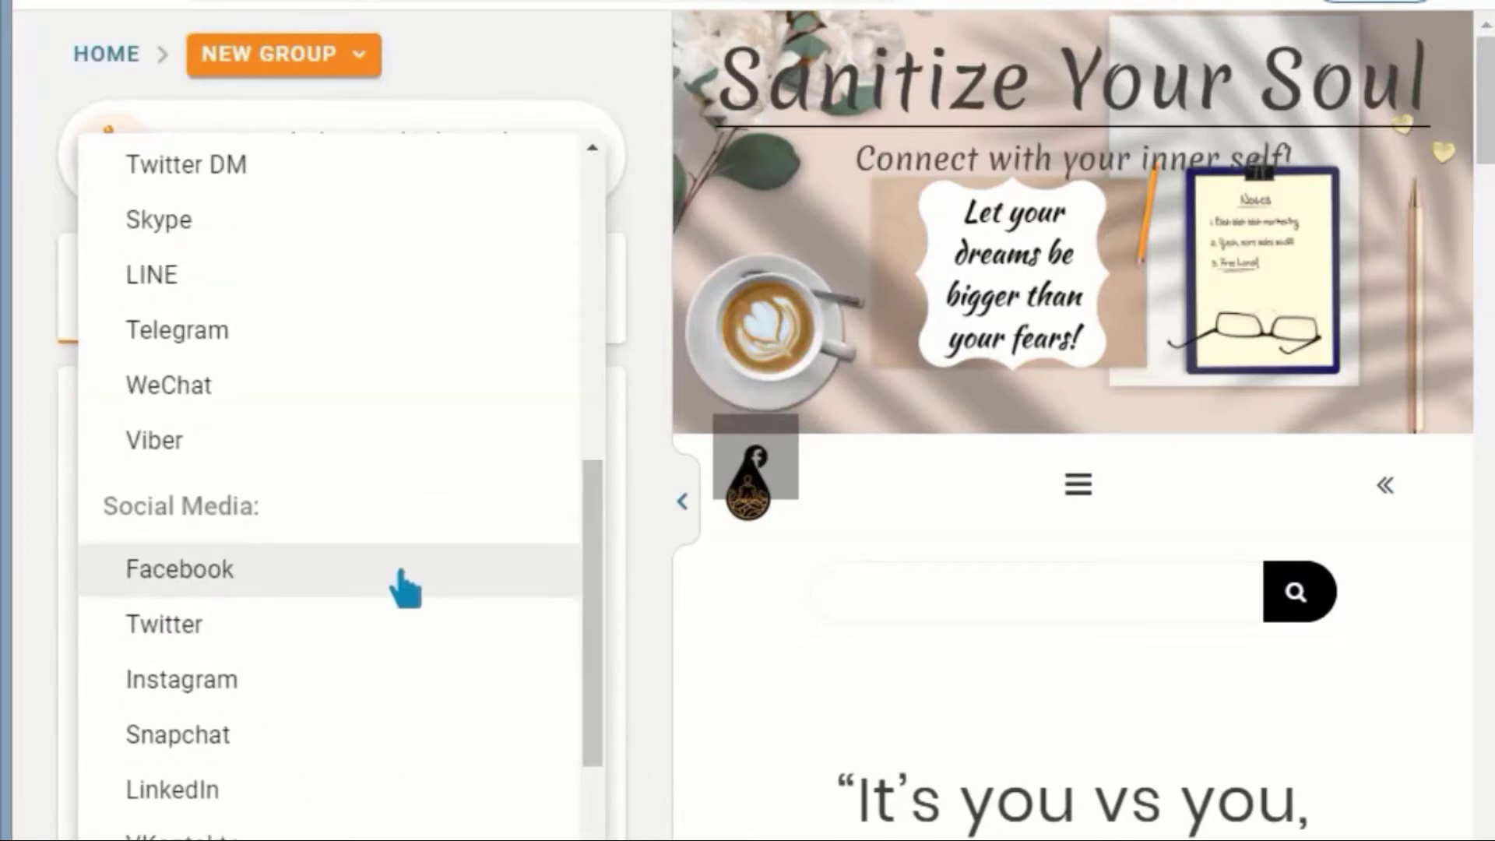
click(405, 590)
click(362, 690)
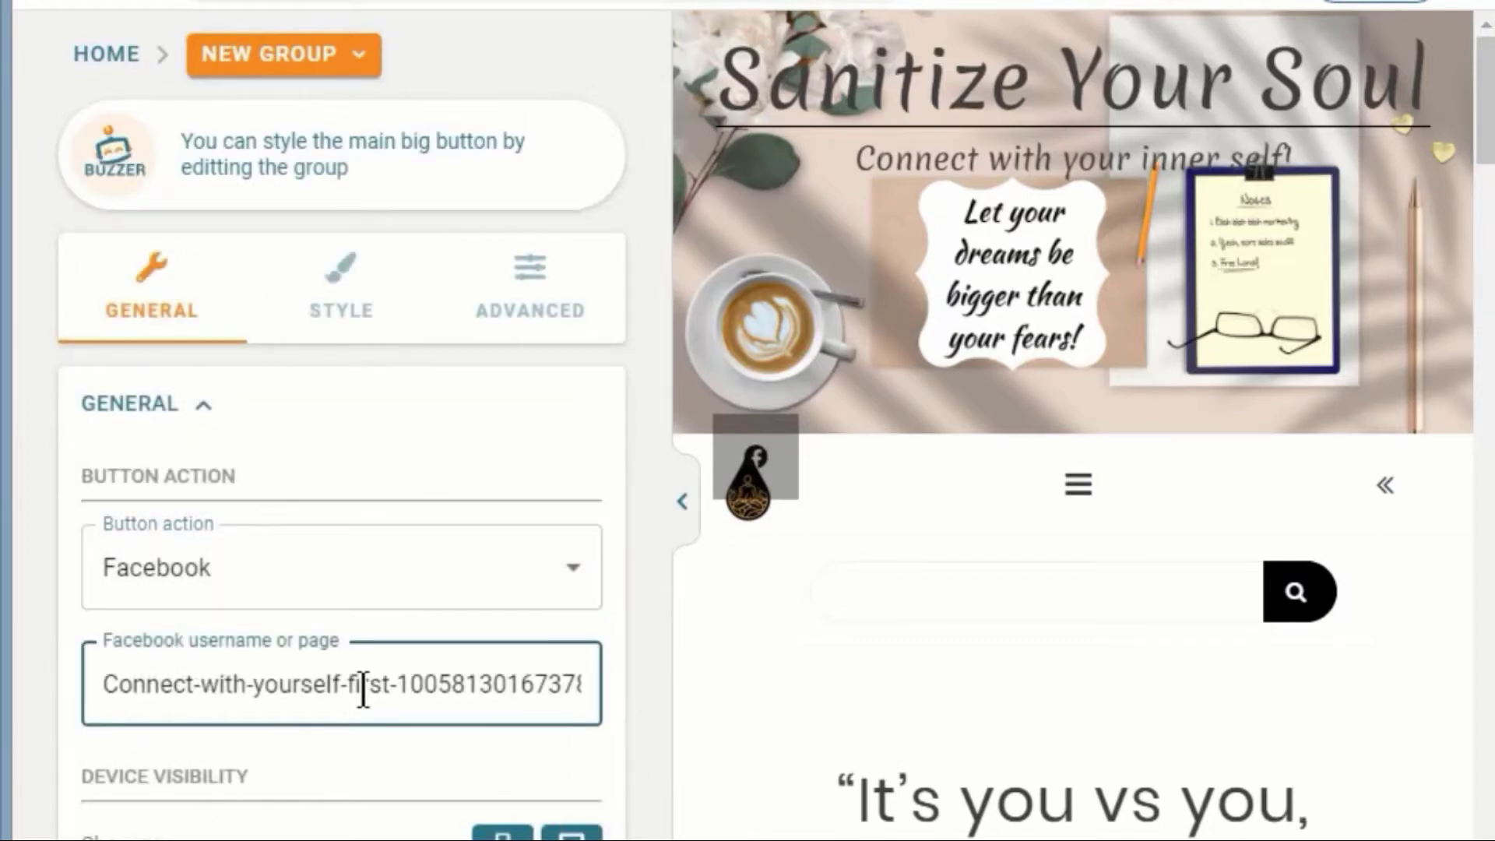
- Expand the button's Position and Animation settings sections
scroll(638, 451, down, 5)
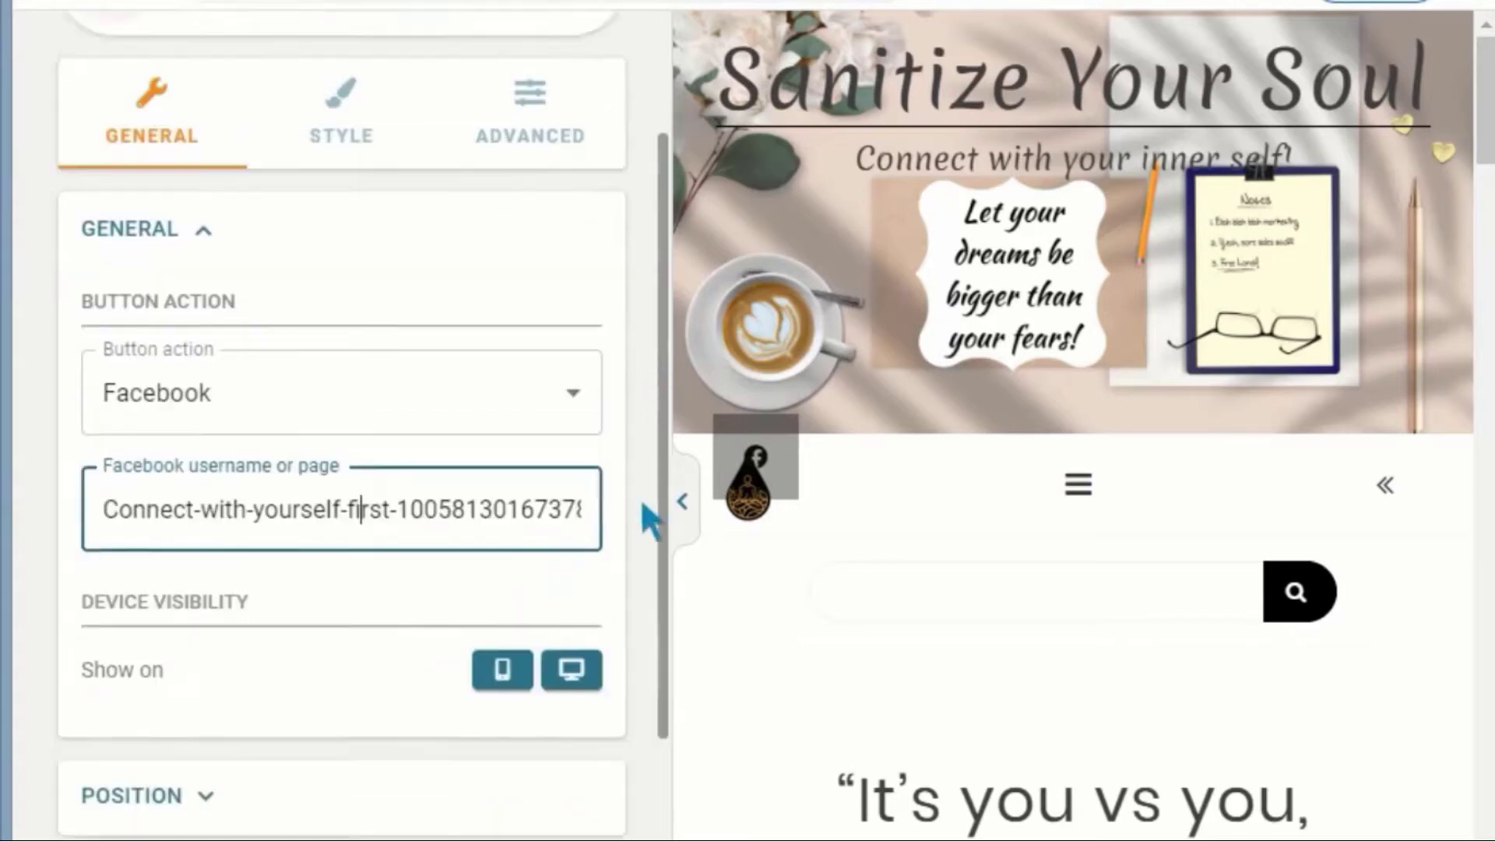
click(395, 580)
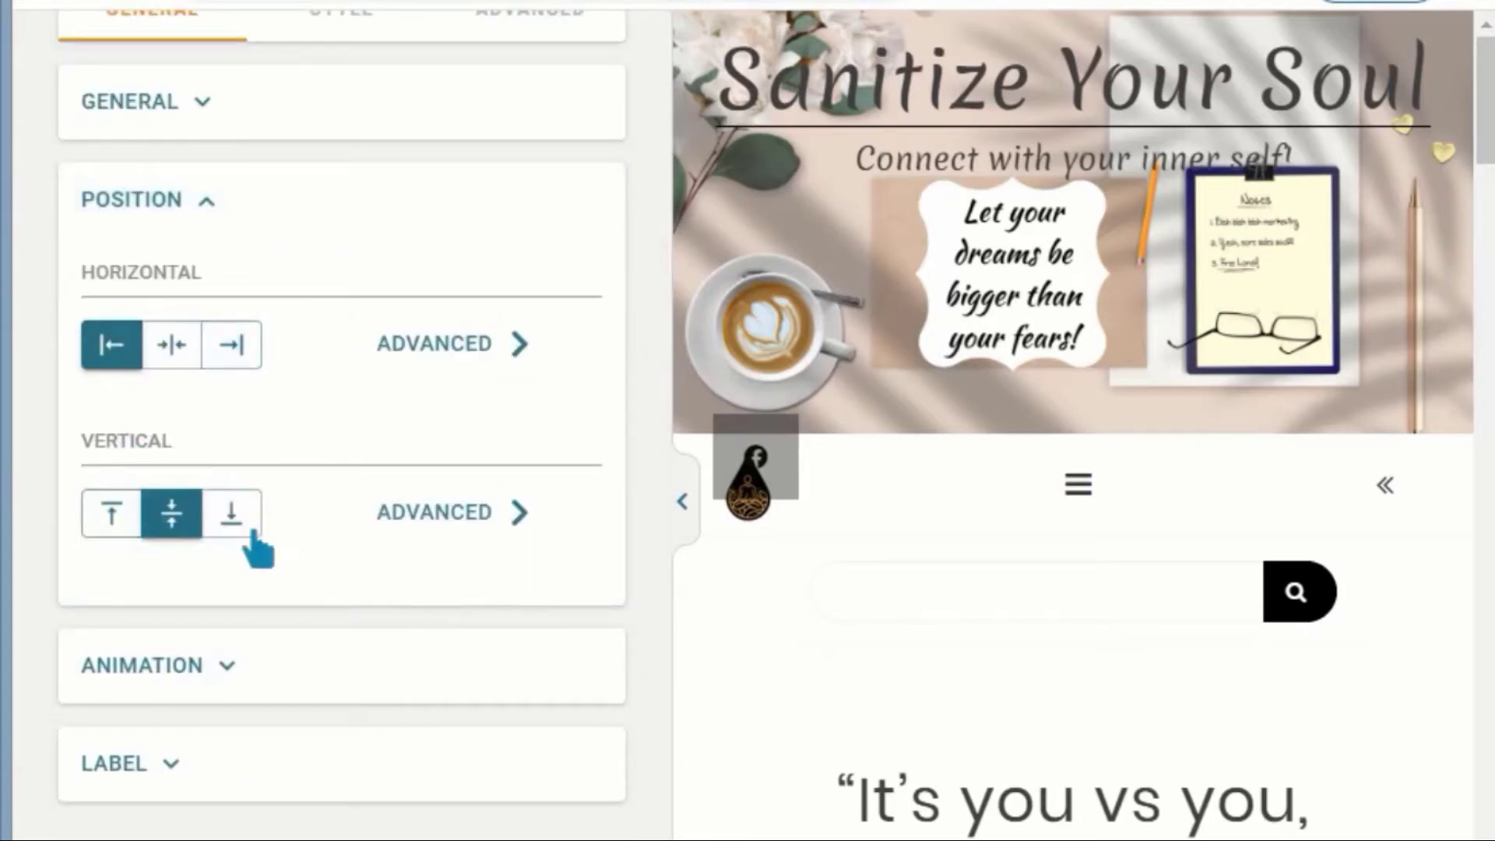
click(226, 668)
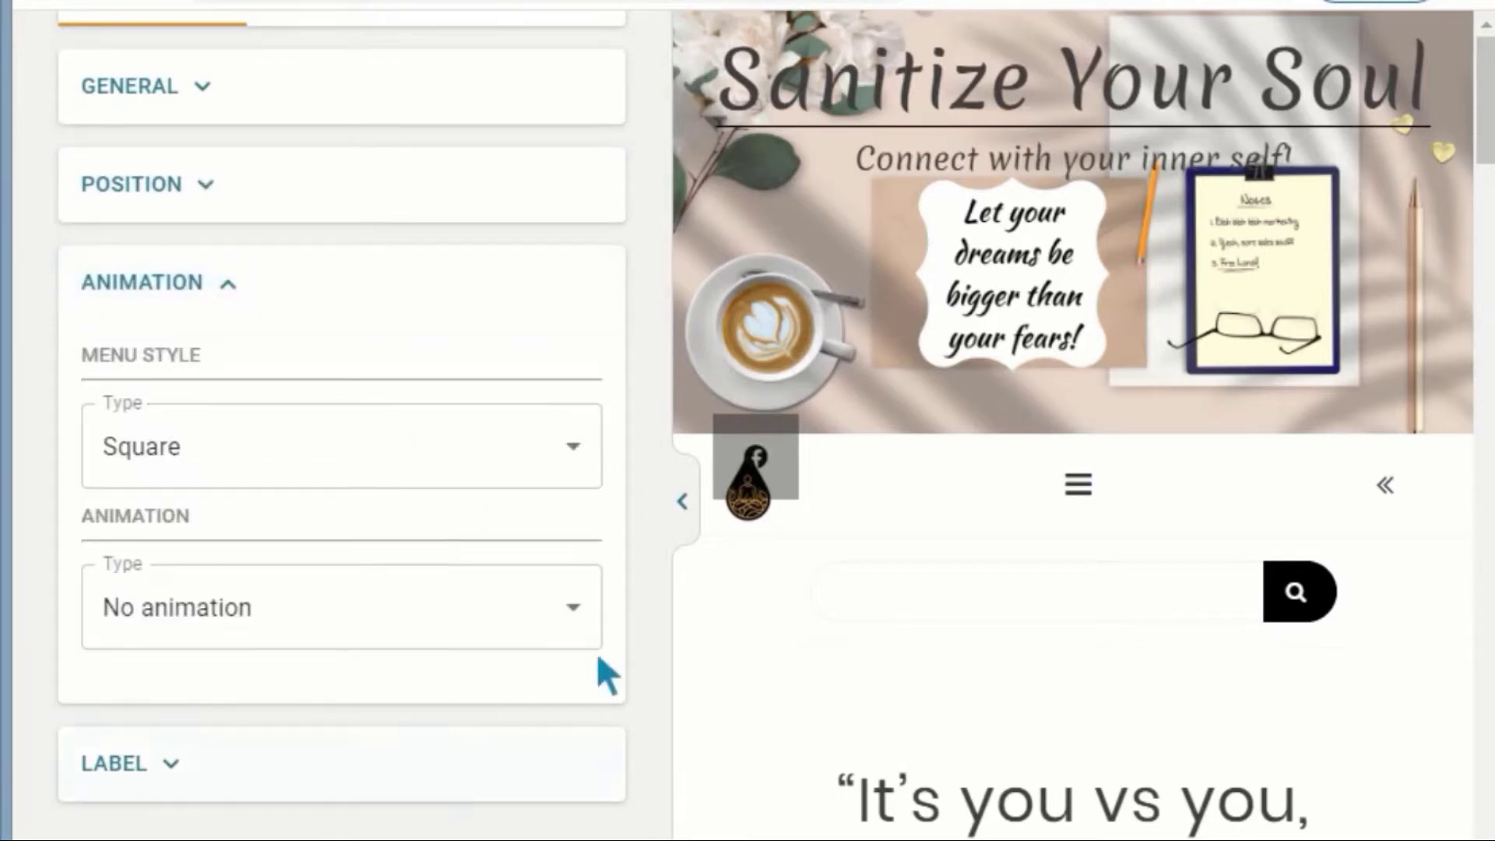
drag(662, 618, 662, 385)
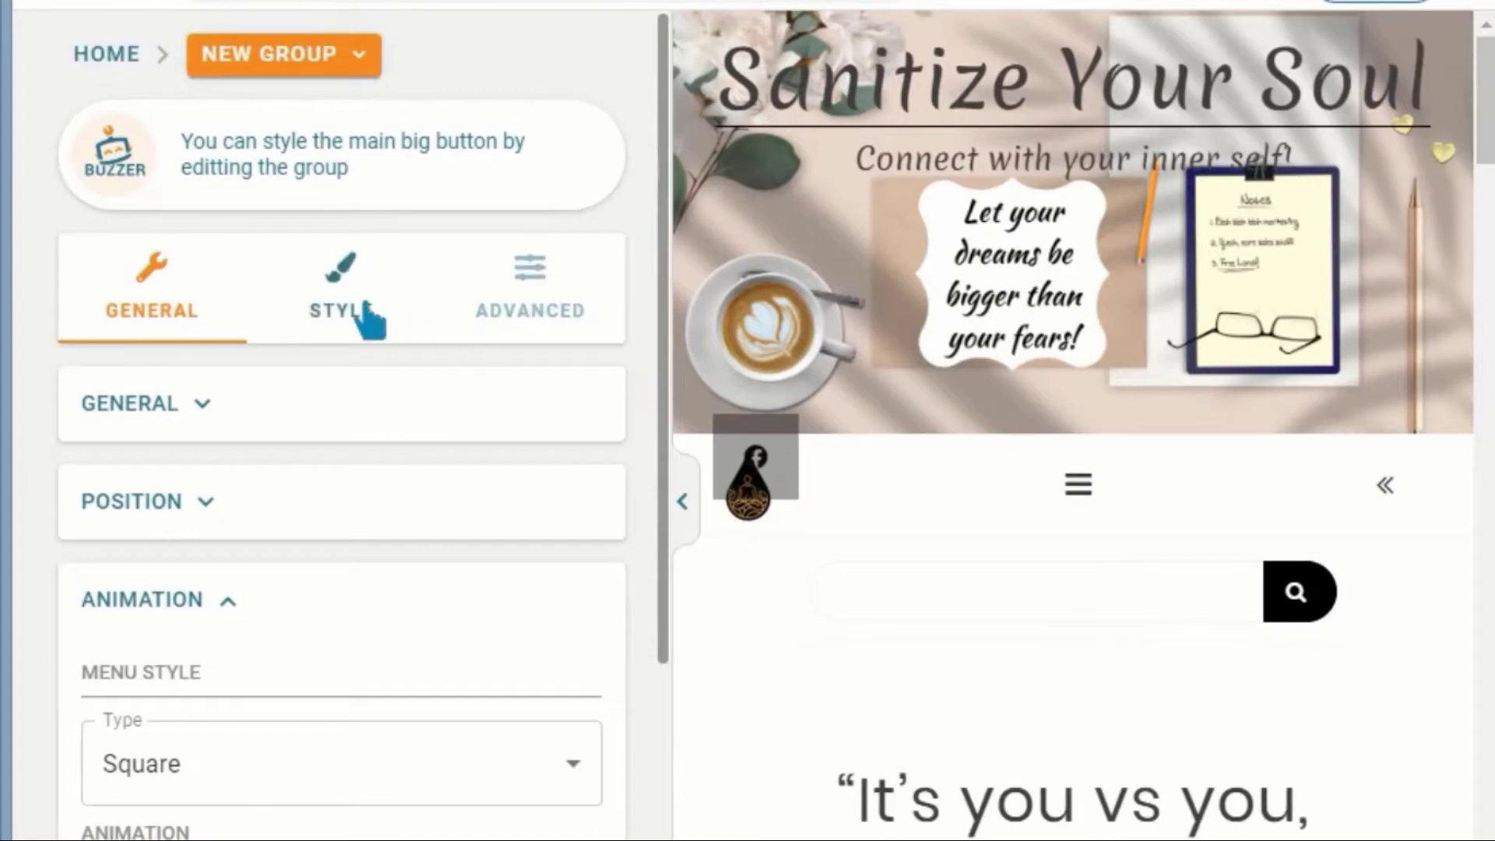
- Give the button the facebook-f icon from the Style options' icon picker
click(354, 300)
drag(662, 183, 666, 390)
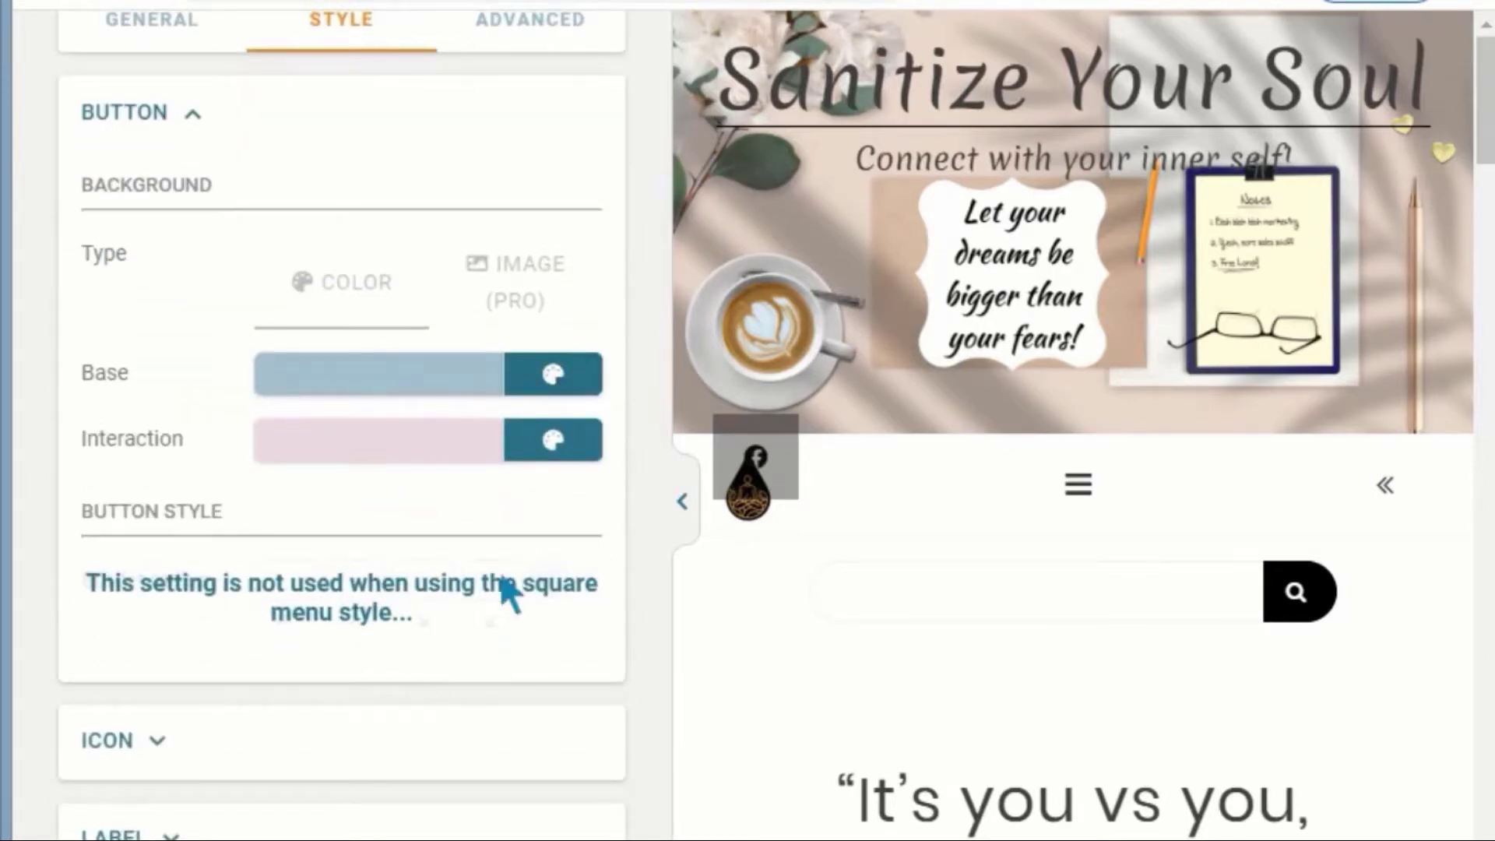
click(269, 755)
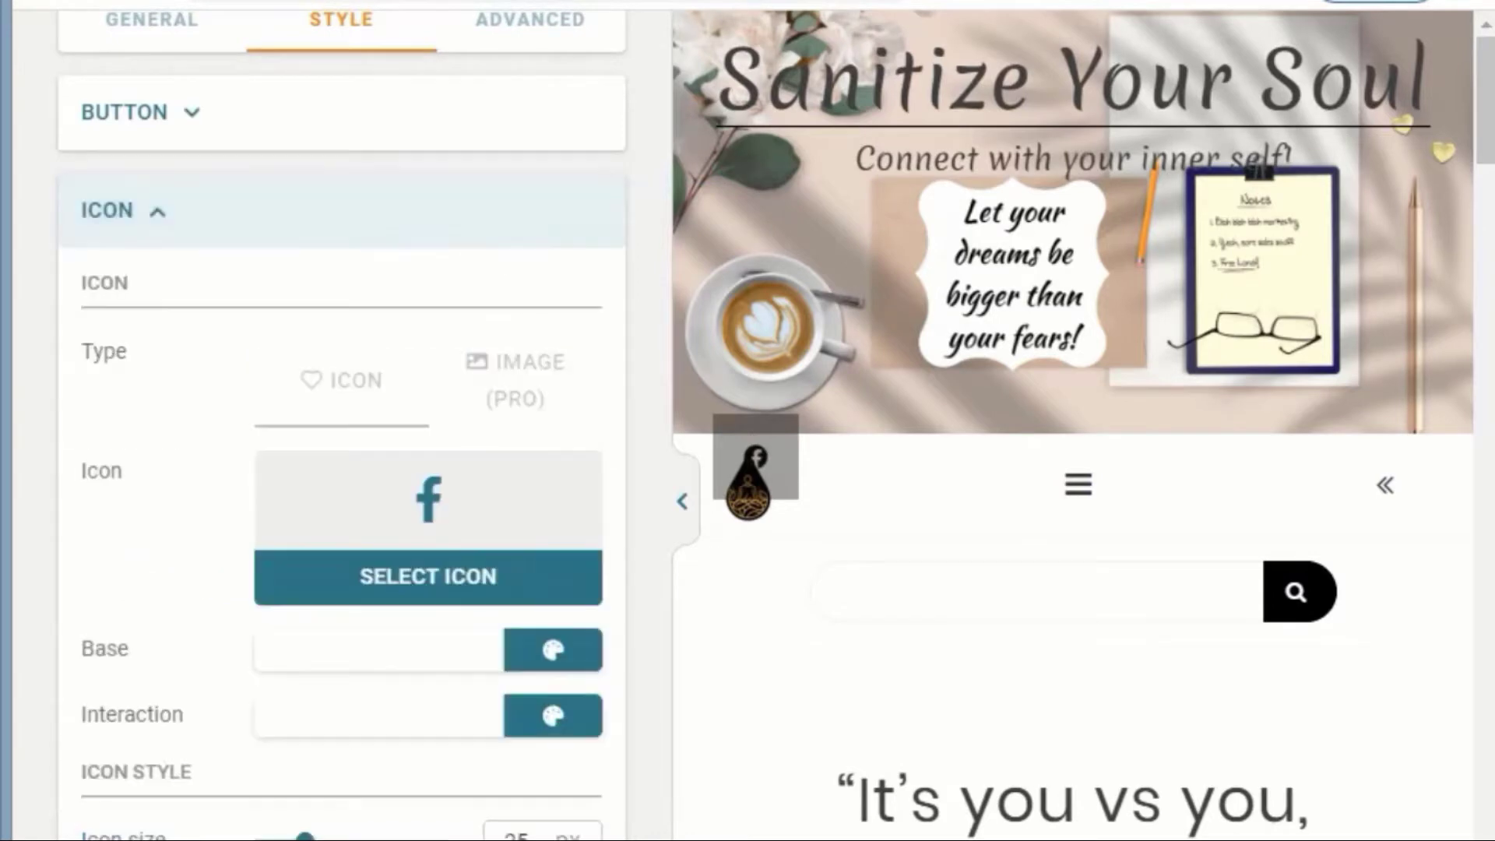
drag(658, 526, 662, 560)
scroll(666, 577, down, 1)
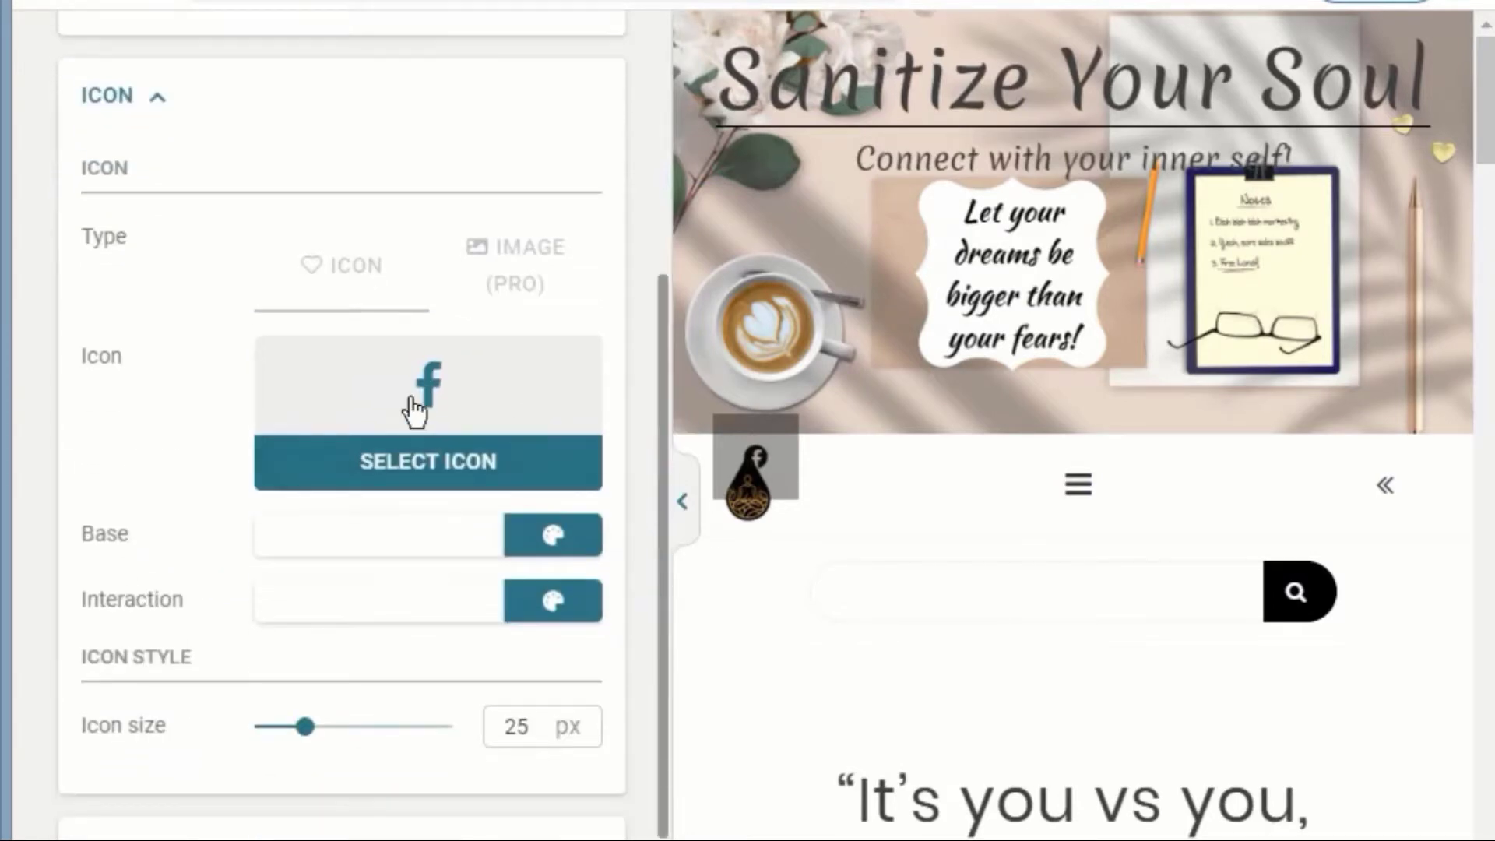
click(456, 479)
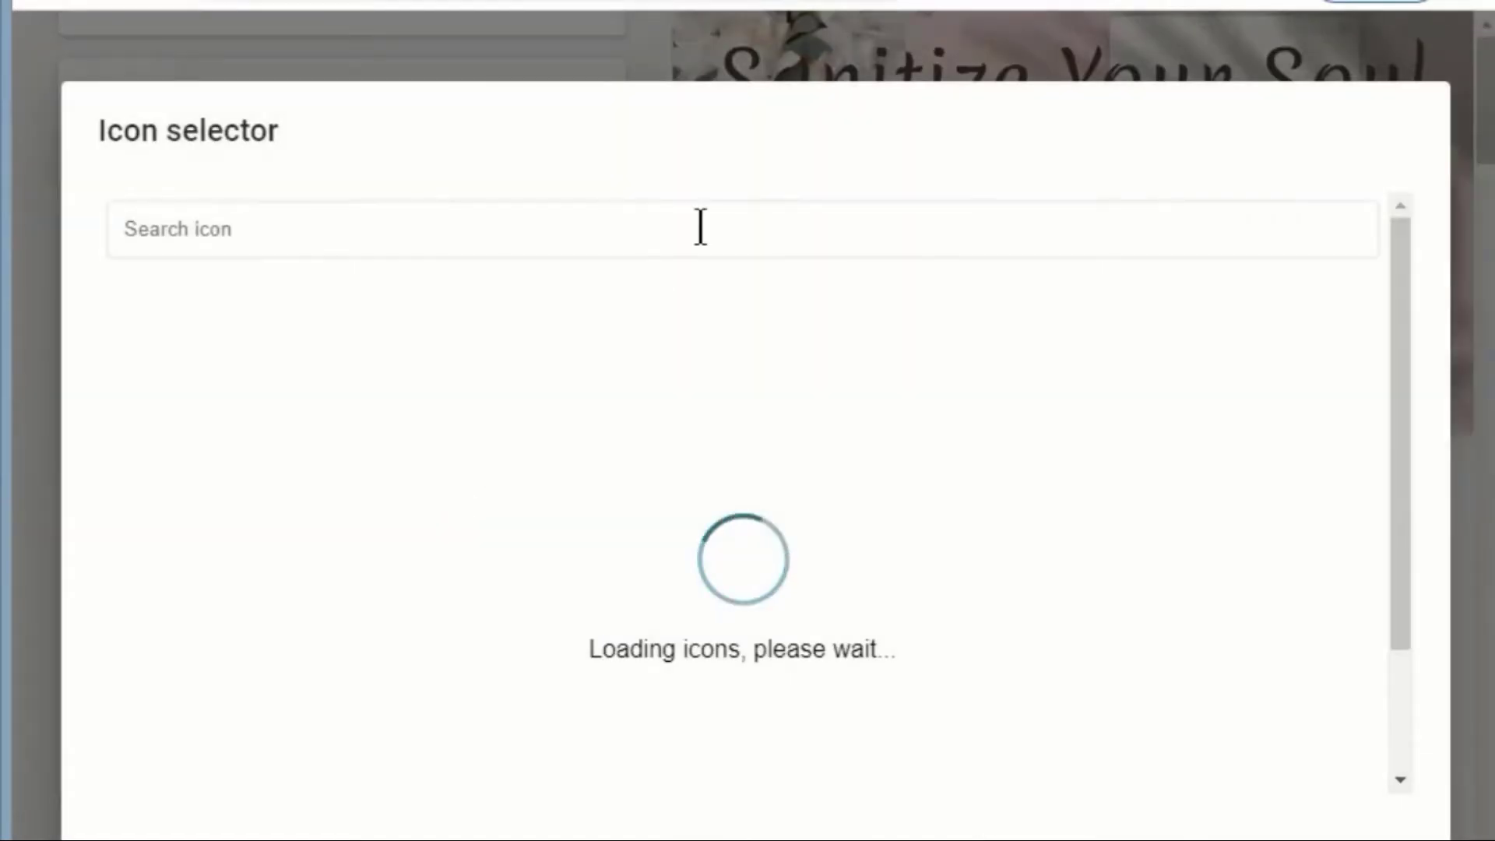
text(fa)
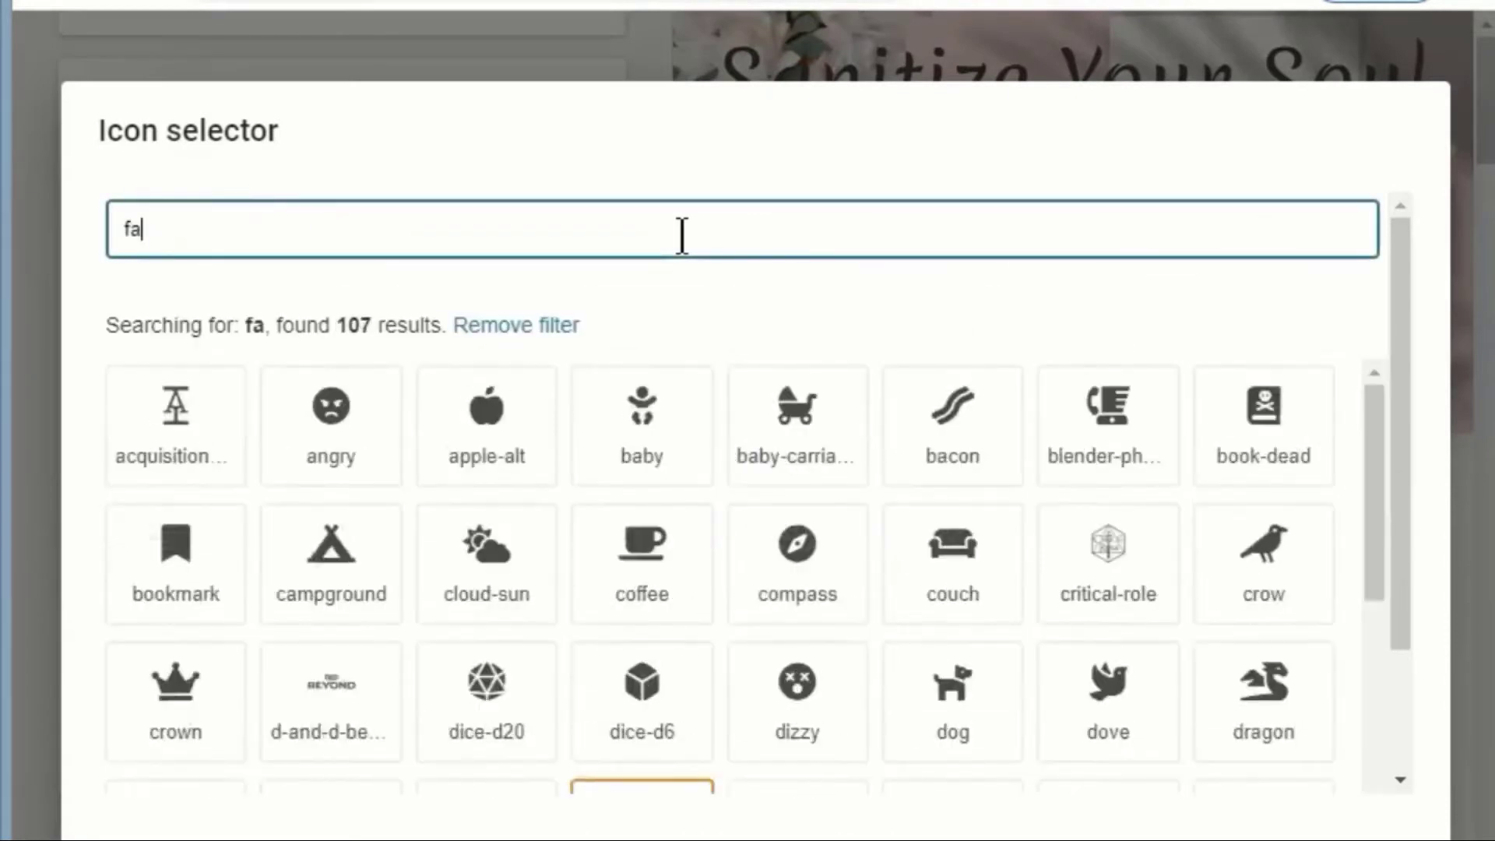
text(cebook)
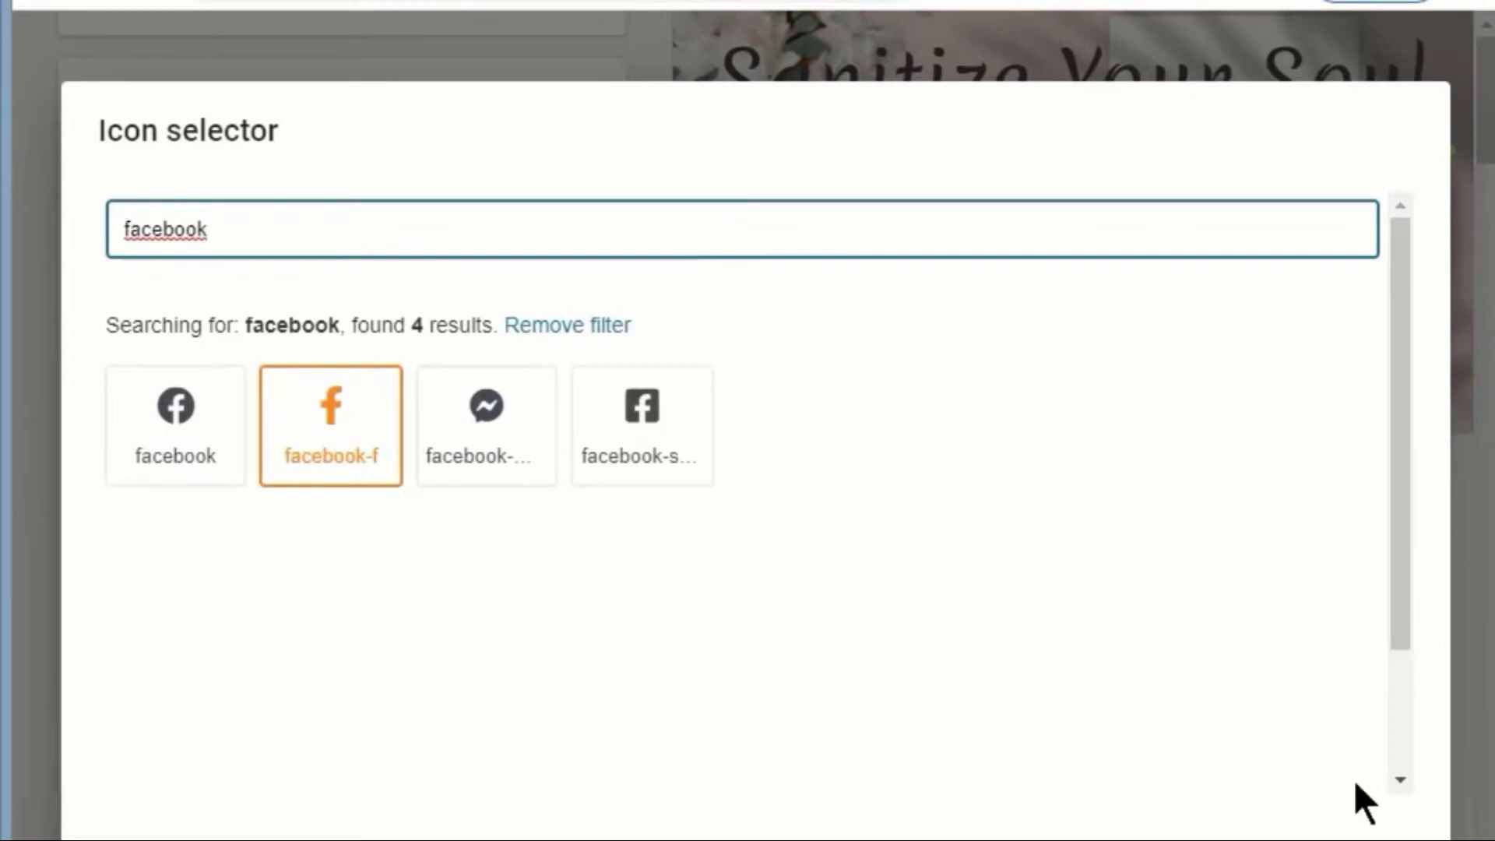
click(331, 425)
- Glance at the advanced options, then return to the Buttonizer overview via HOME
drag(666, 524, 667, 257)
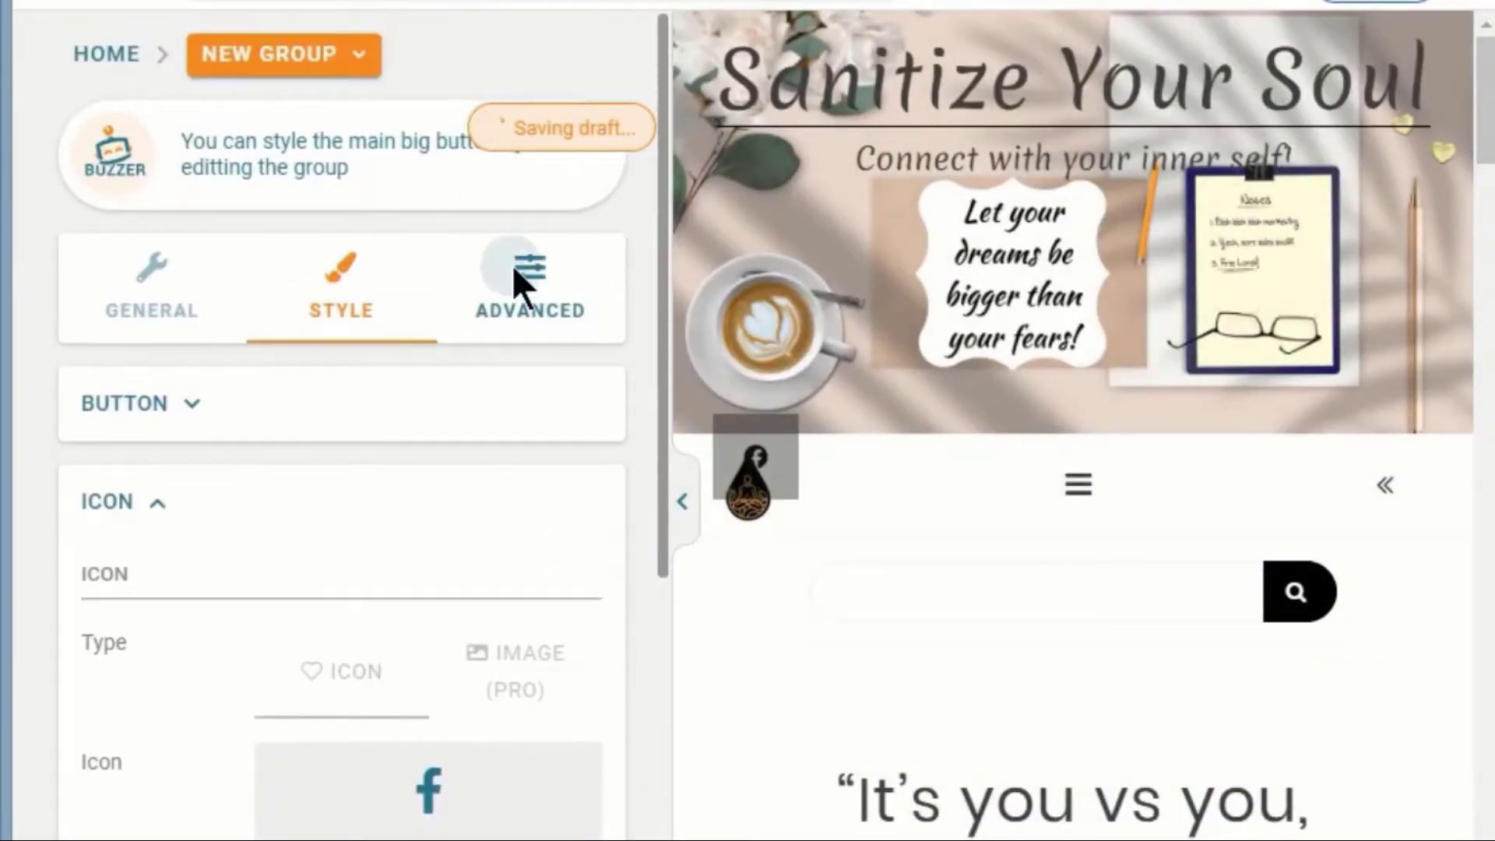
click(529, 289)
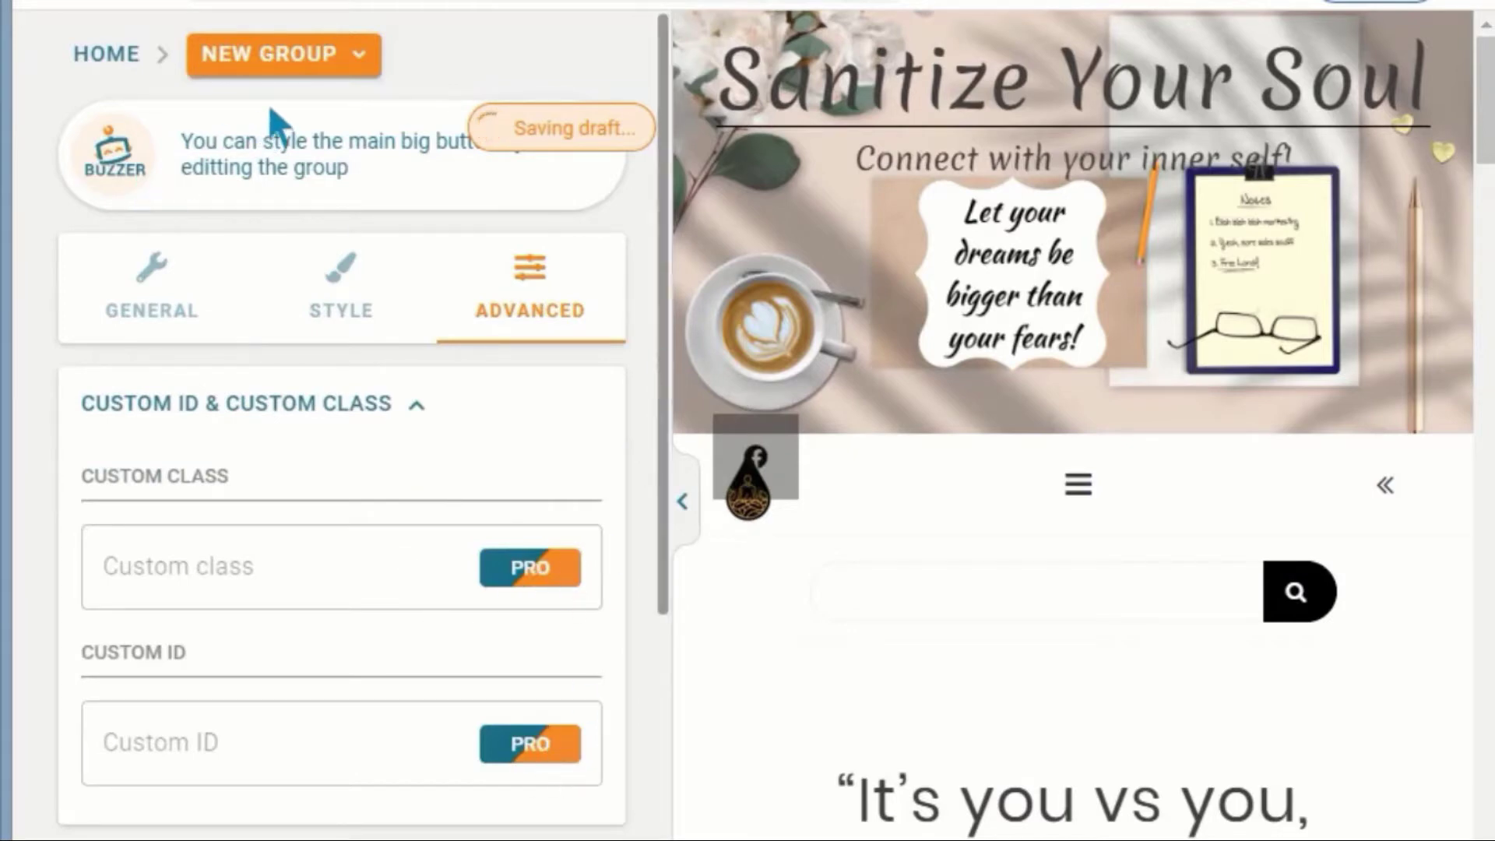
click(107, 58)
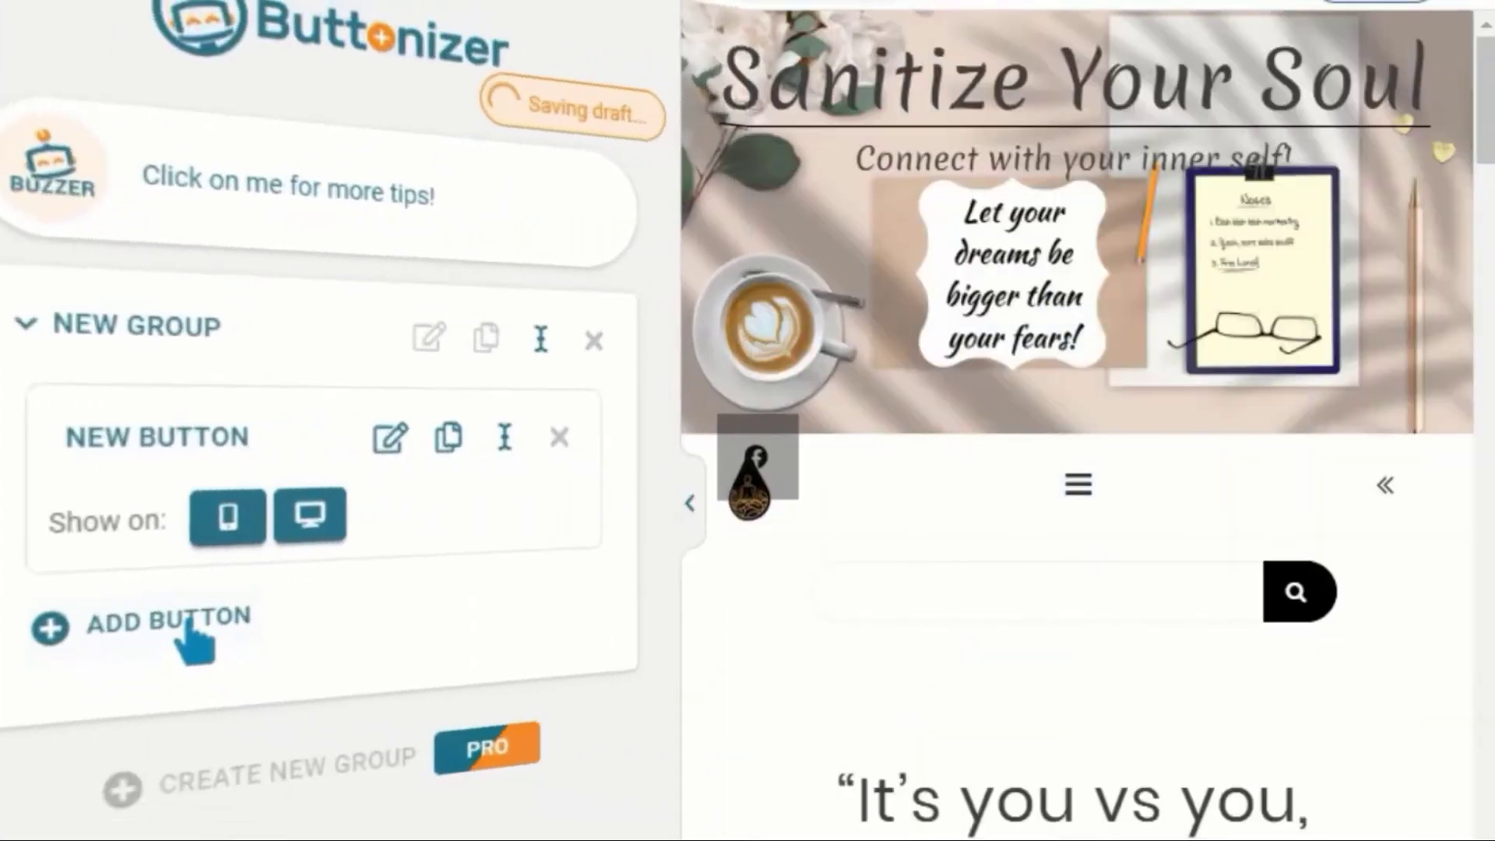
- Add a second button named 'Instagram' to New Group and open its settings
click(208, 590)
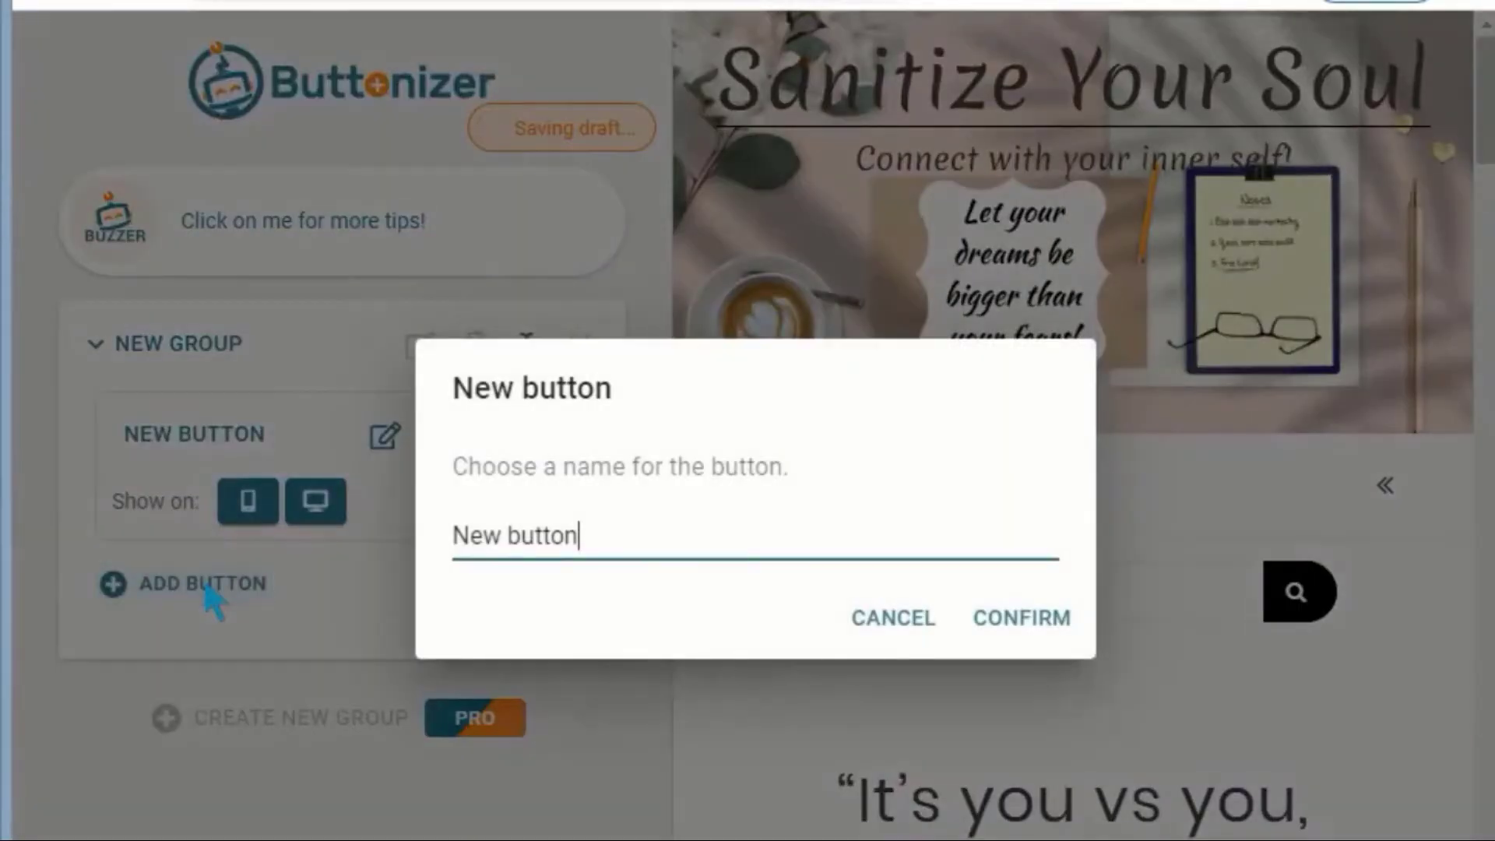
triple_click(601, 528)
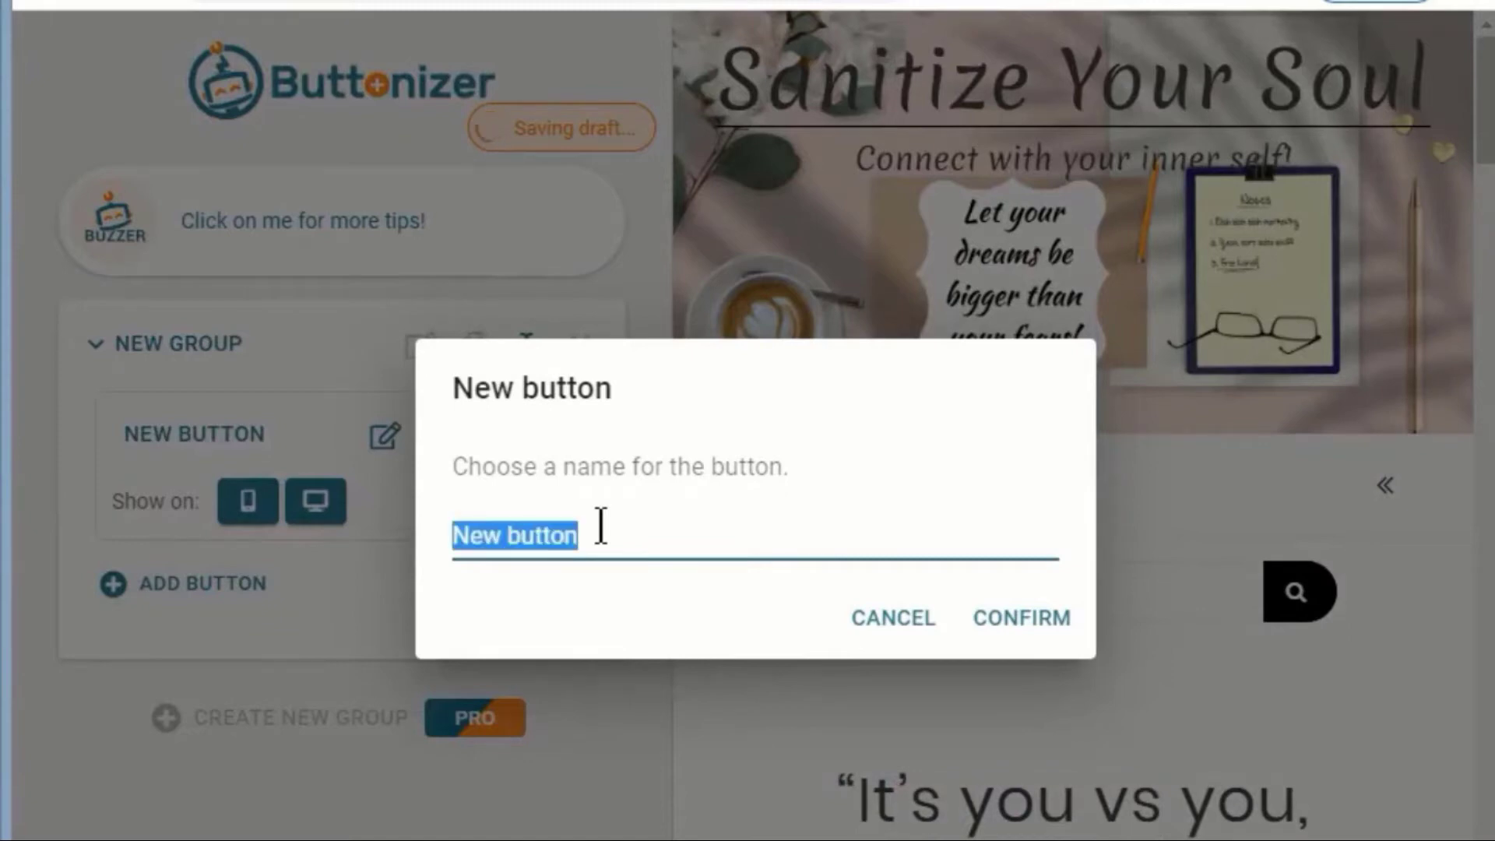
text(Instagram)
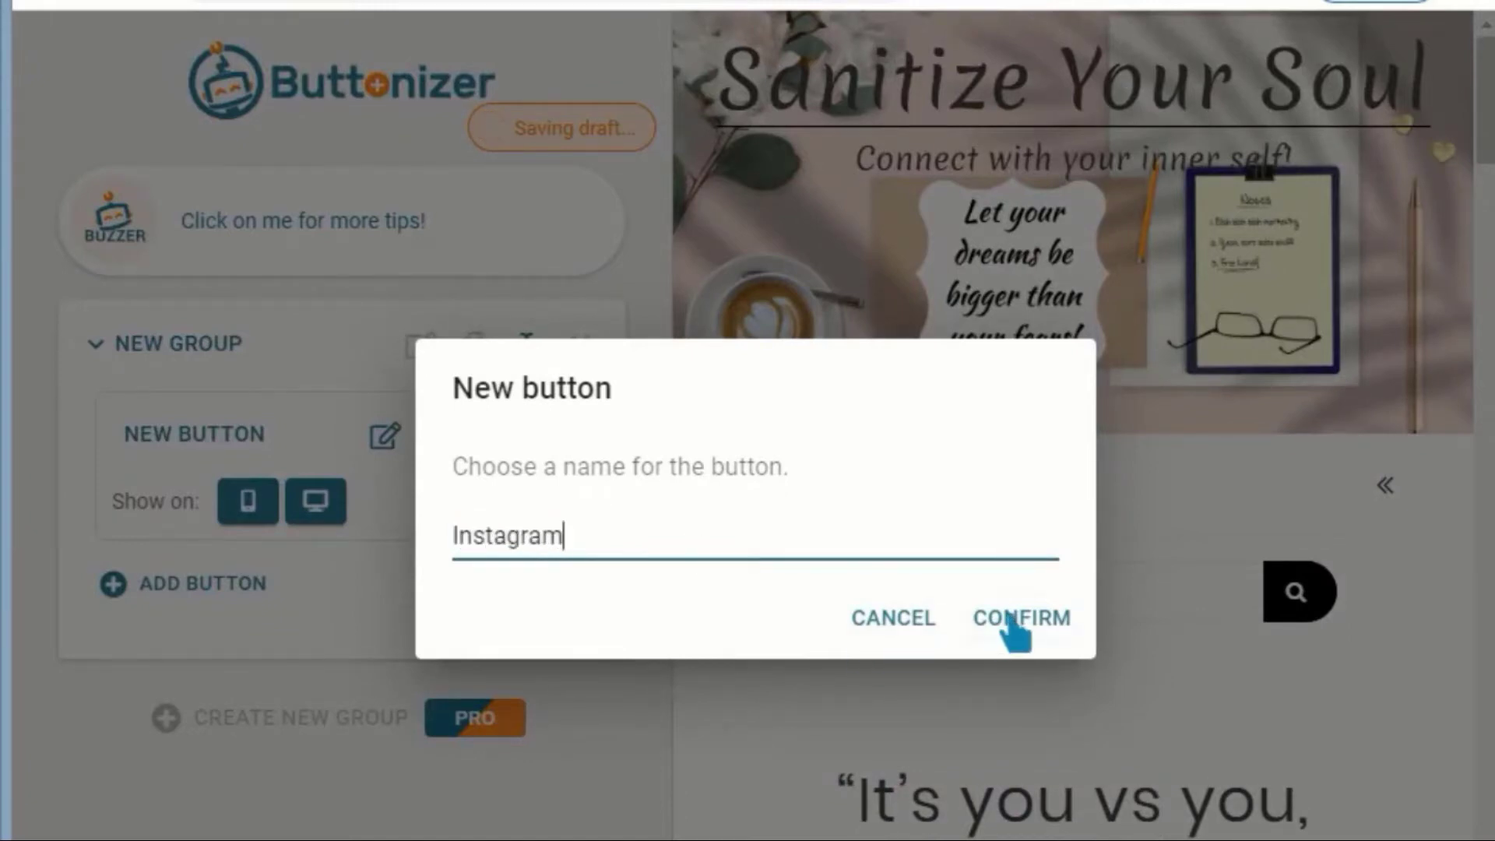
click(1014, 619)
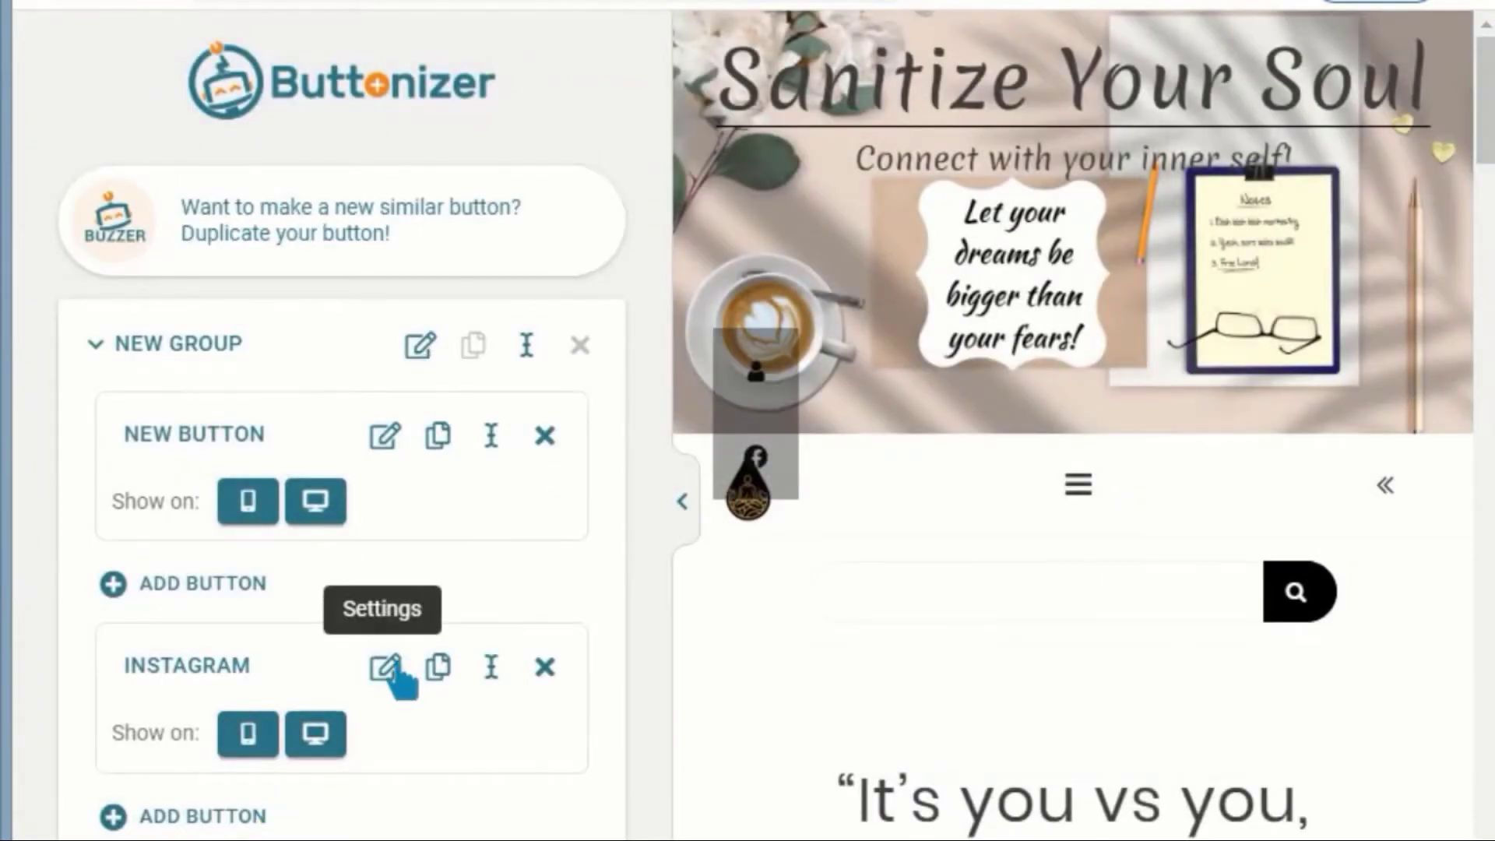
click(388, 665)
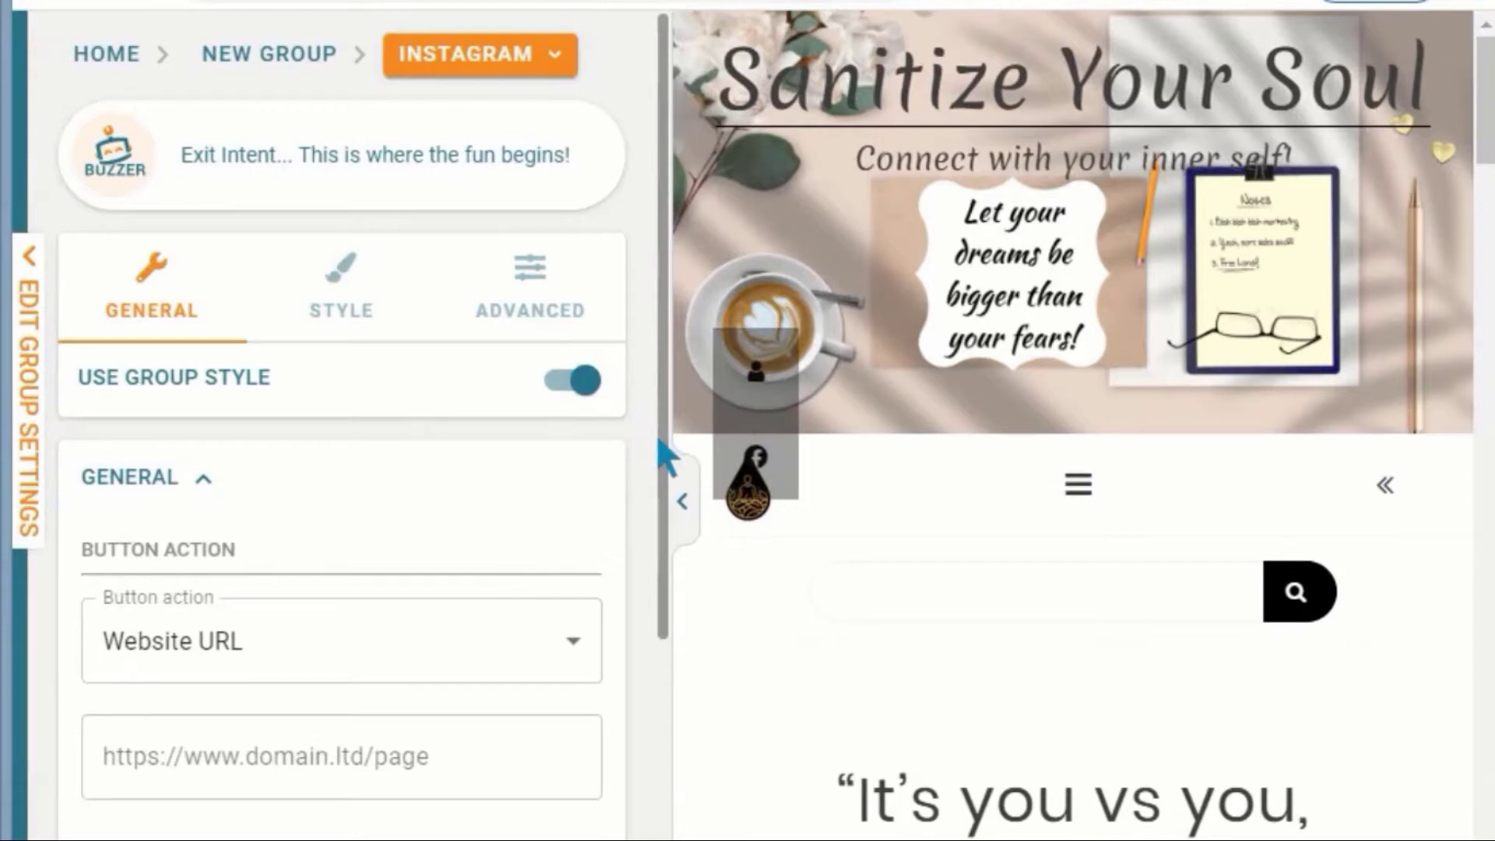
- Set the button action to Instagram and enter the blog's Instagram username
click(525, 646)
drag(586, 292, 595, 606)
click(232, 660)
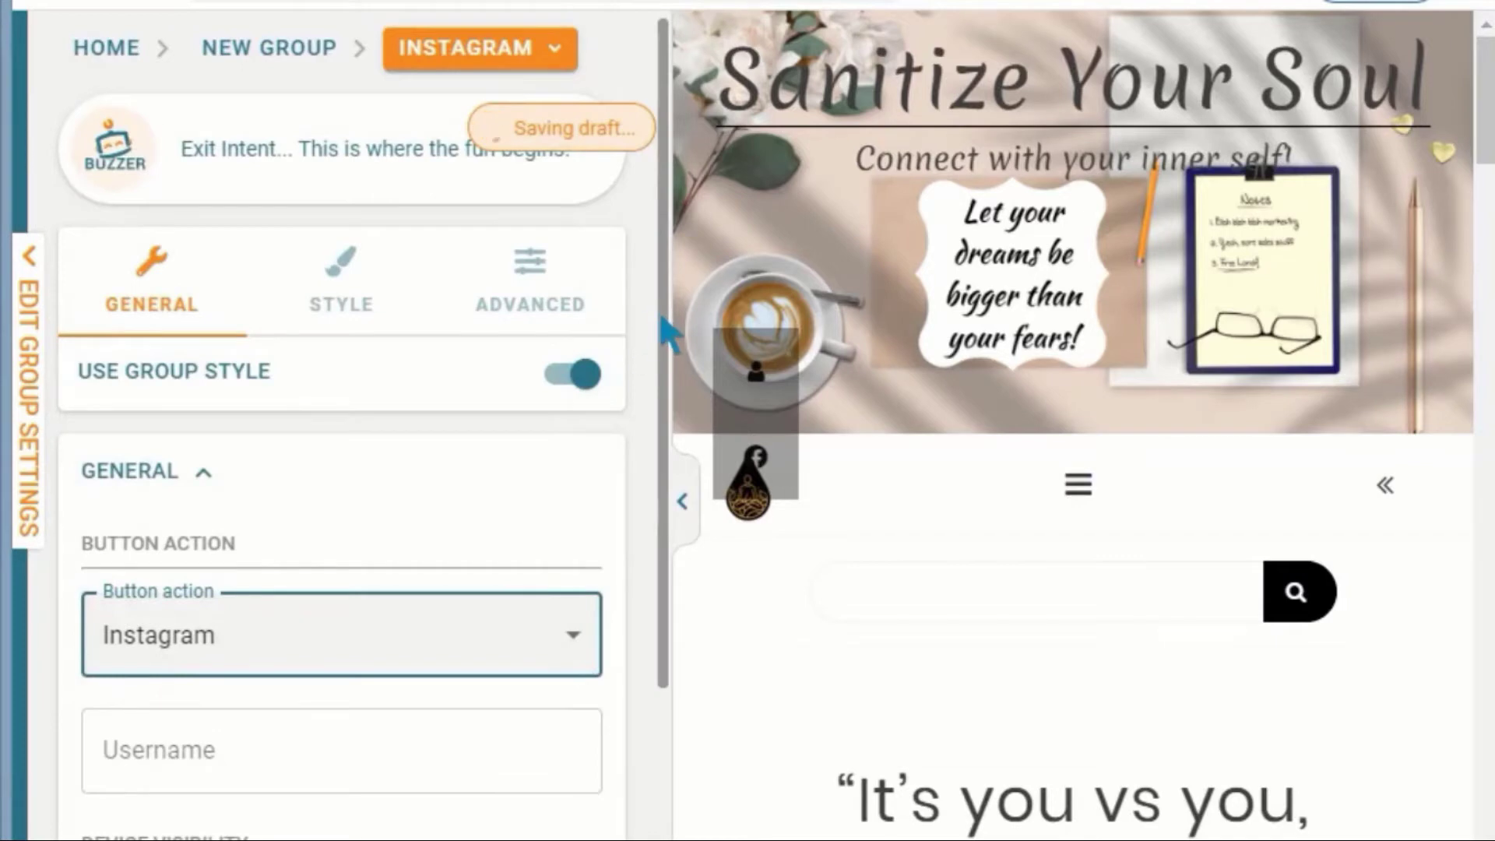
drag(663, 334, 660, 468)
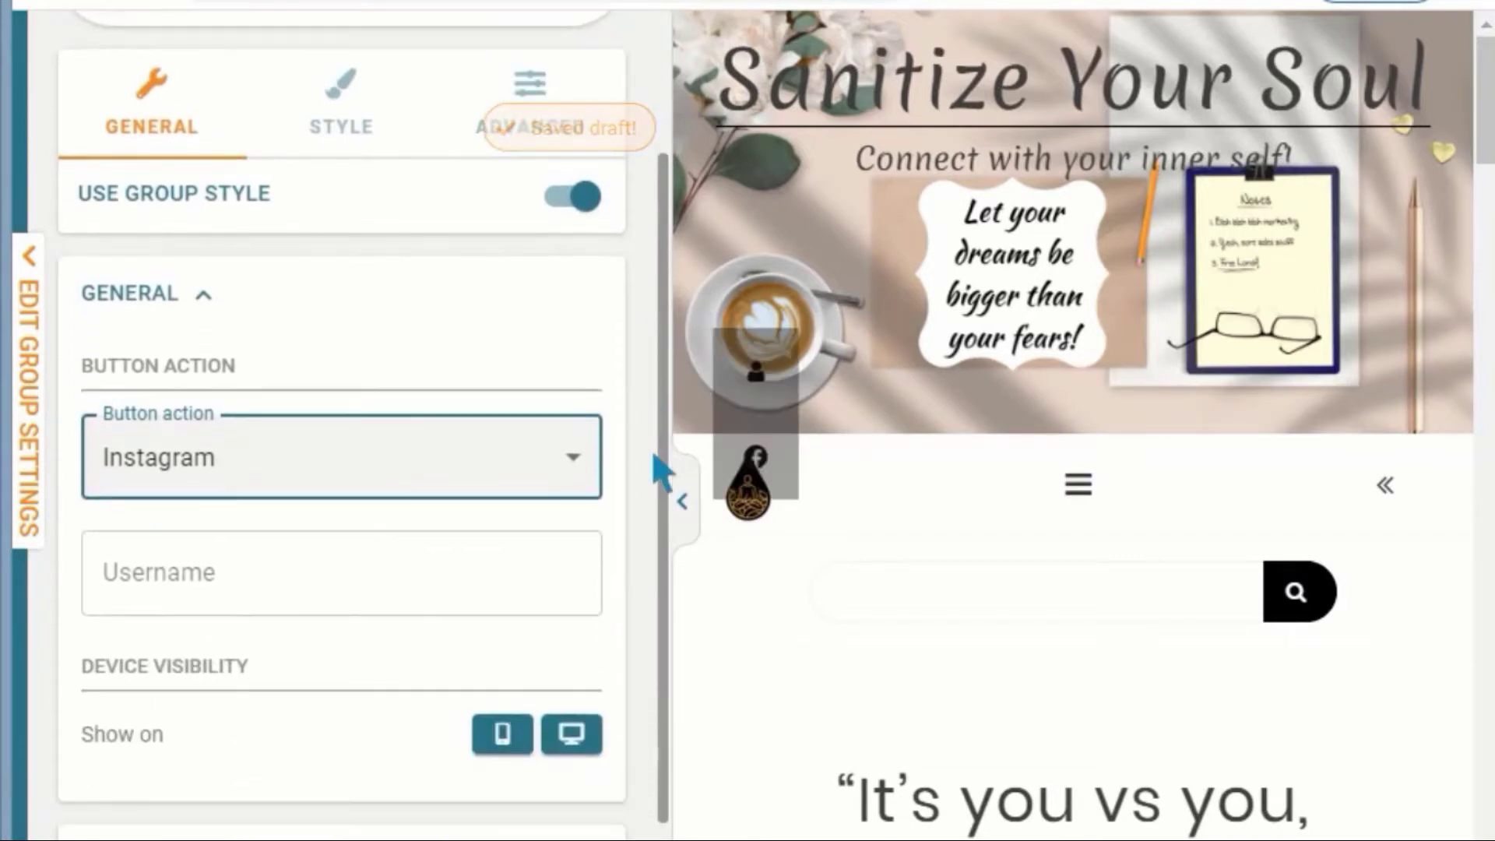
click(402, 574)
text(con)
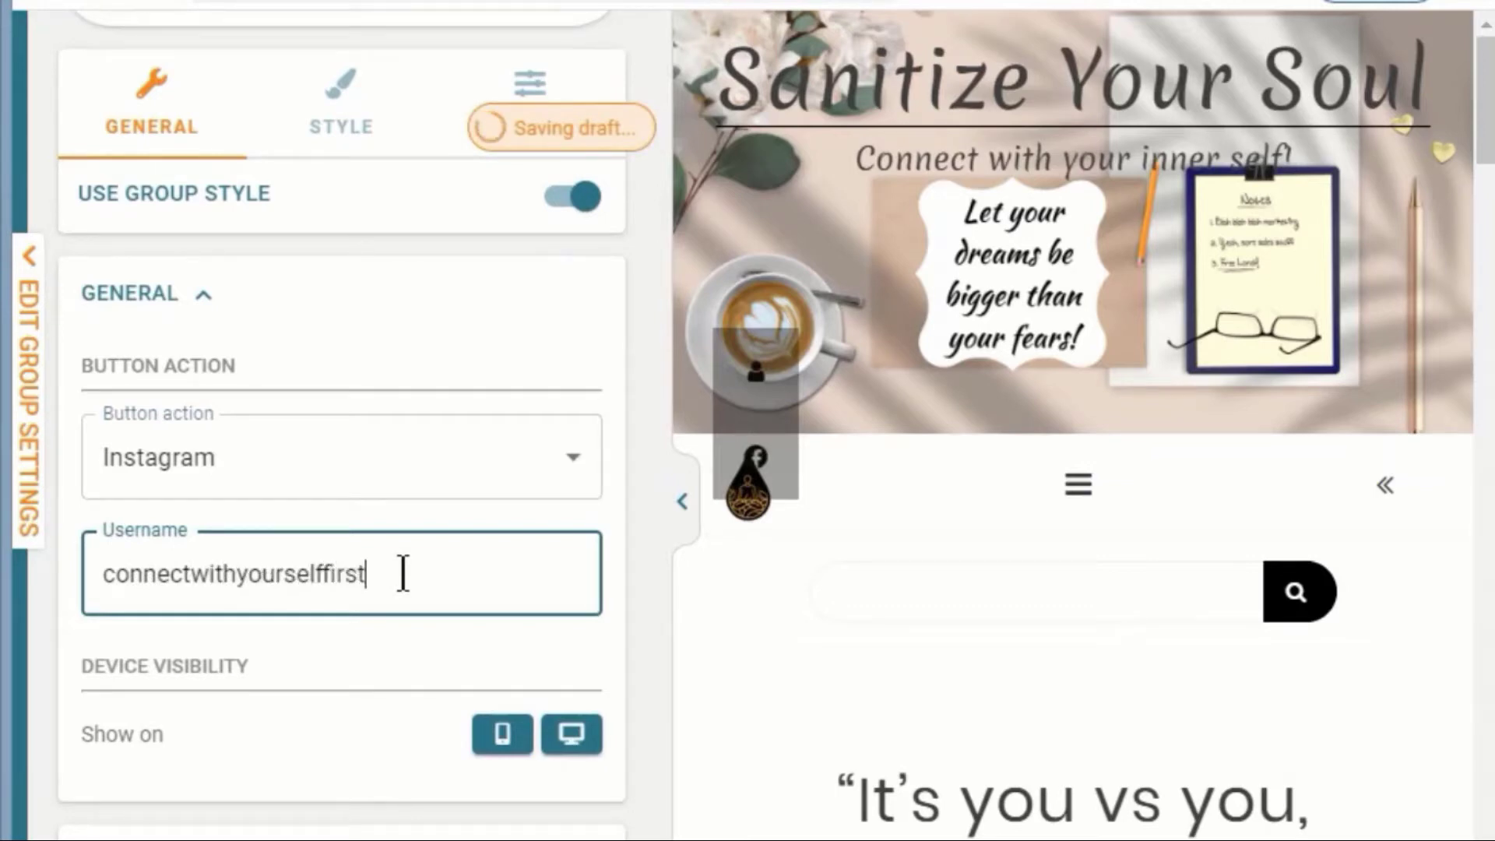
text(nectwithyourselffirst)
drag(667, 493, 648, 347)
click(359, 271)
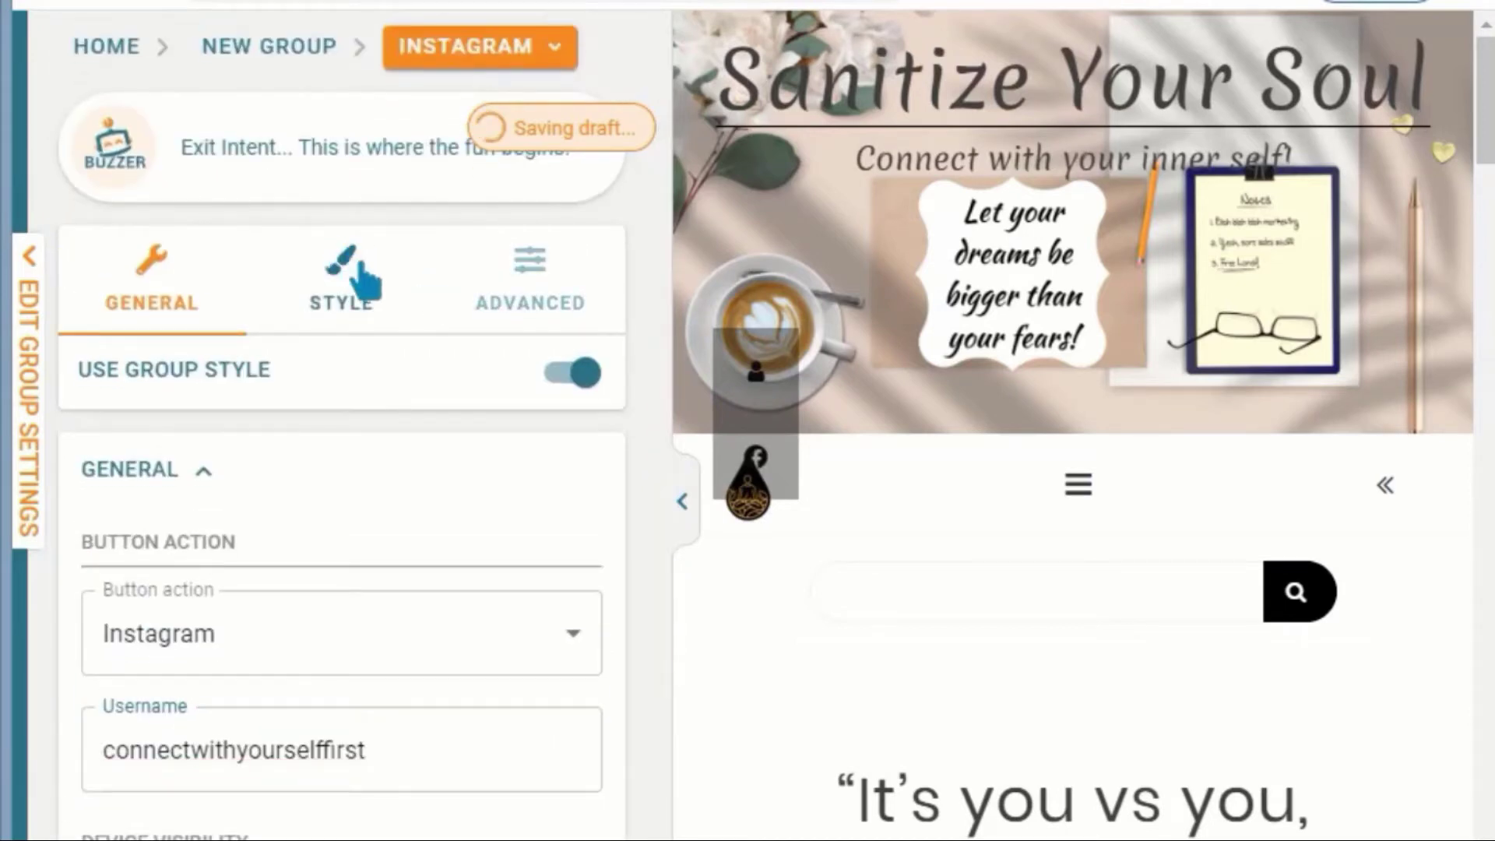
drag(668, 209, 644, 517)
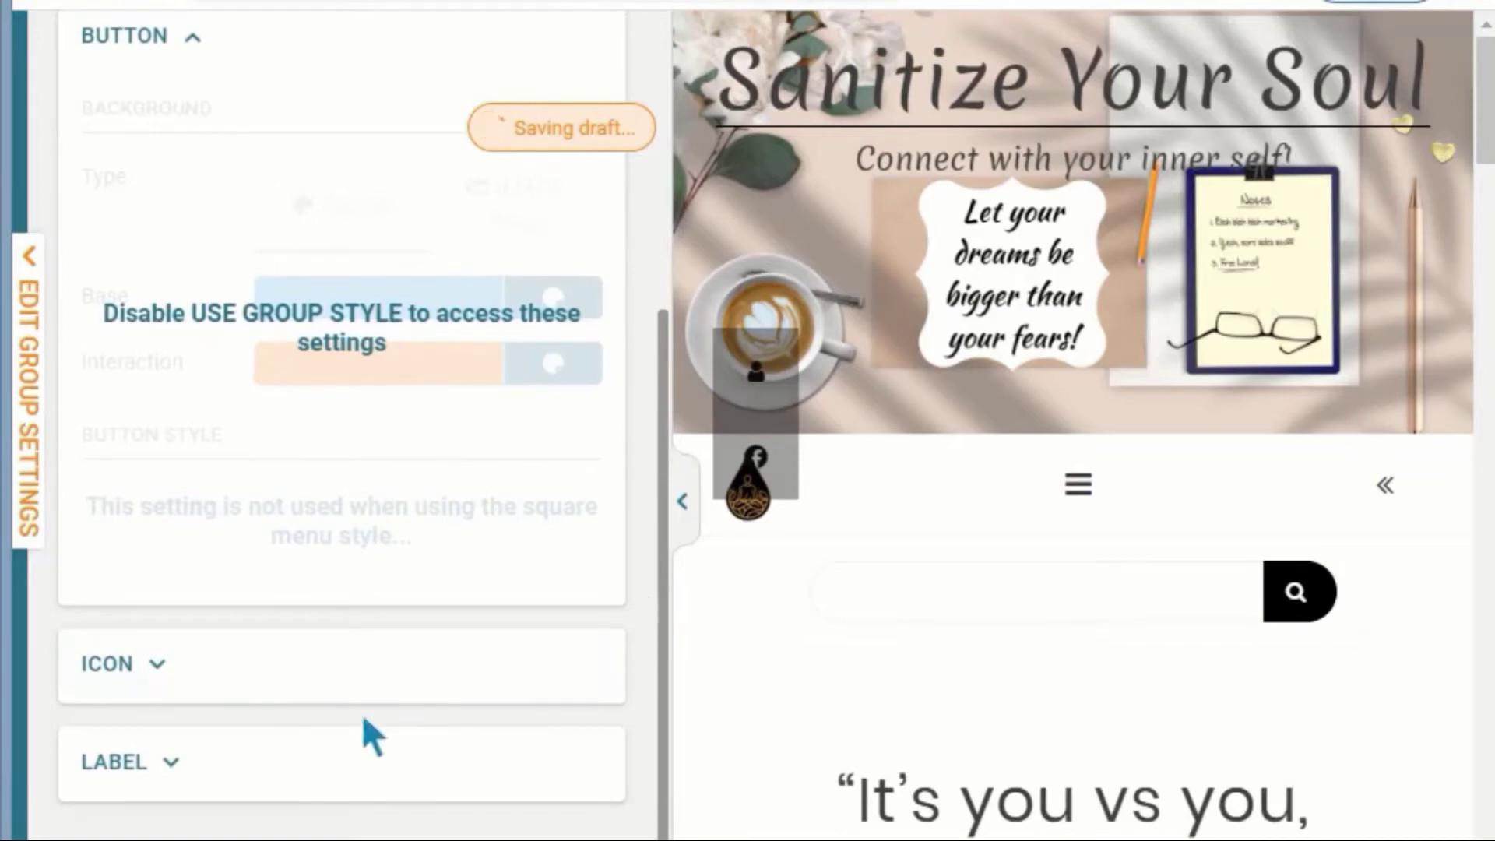
- Search 'insta' in the Icon selector and apply the instagram icon to the button
click(218, 678)
click(547, 510)
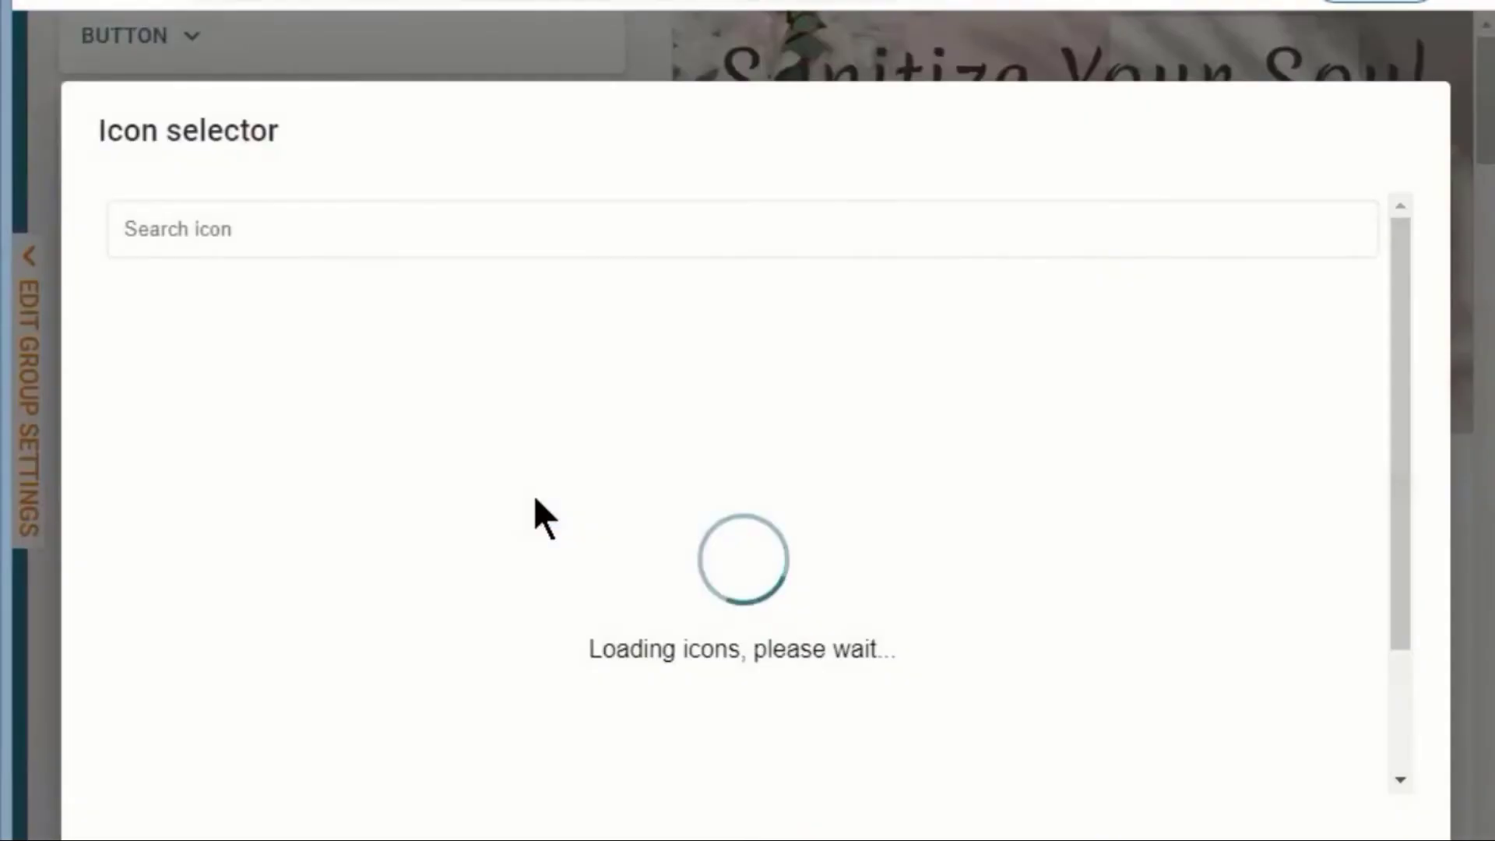
click(547, 243)
text(insta)
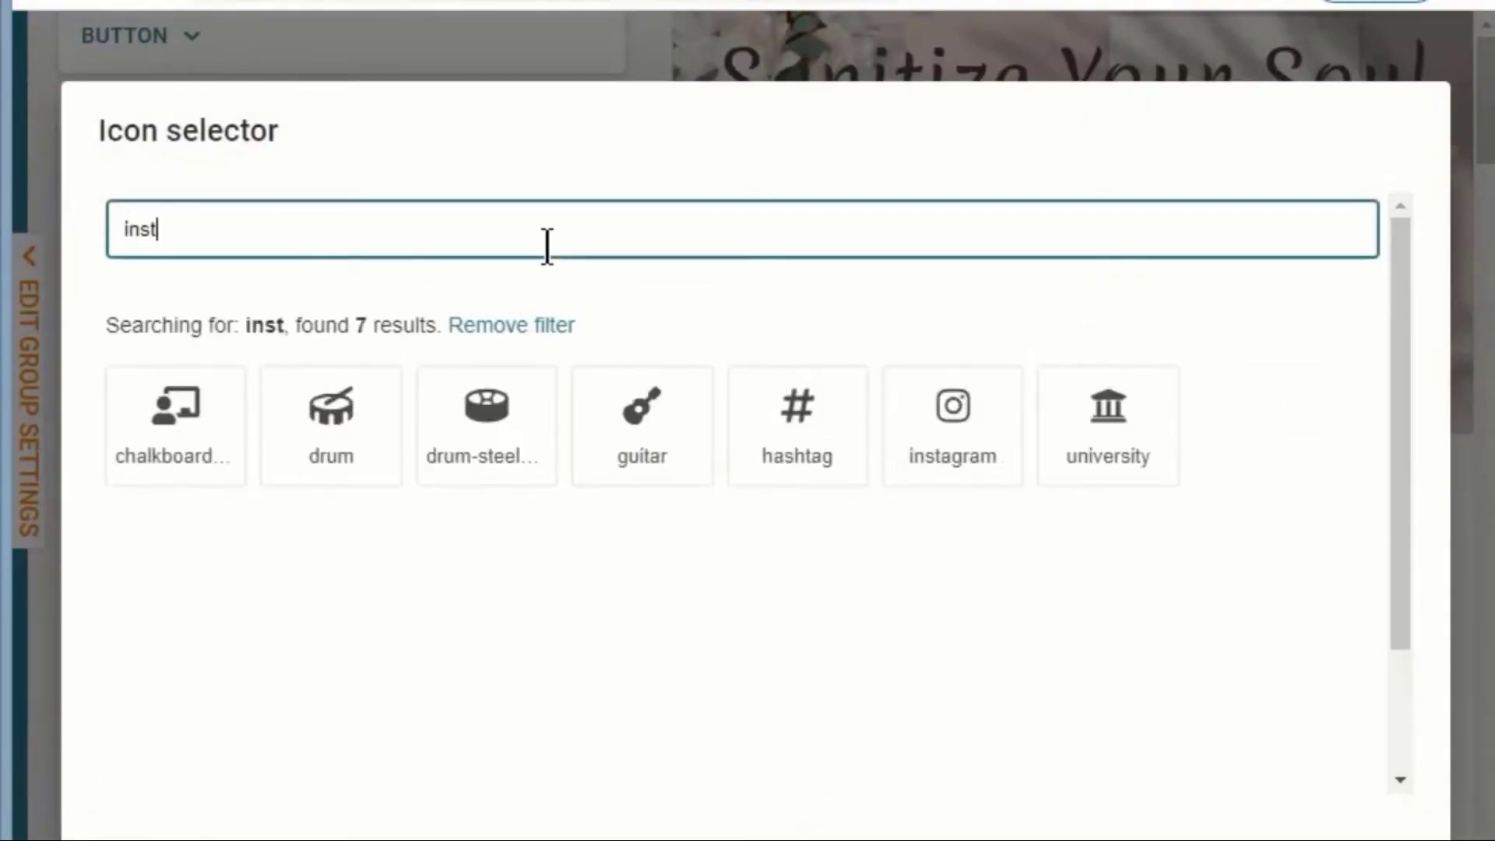
click(343, 410)
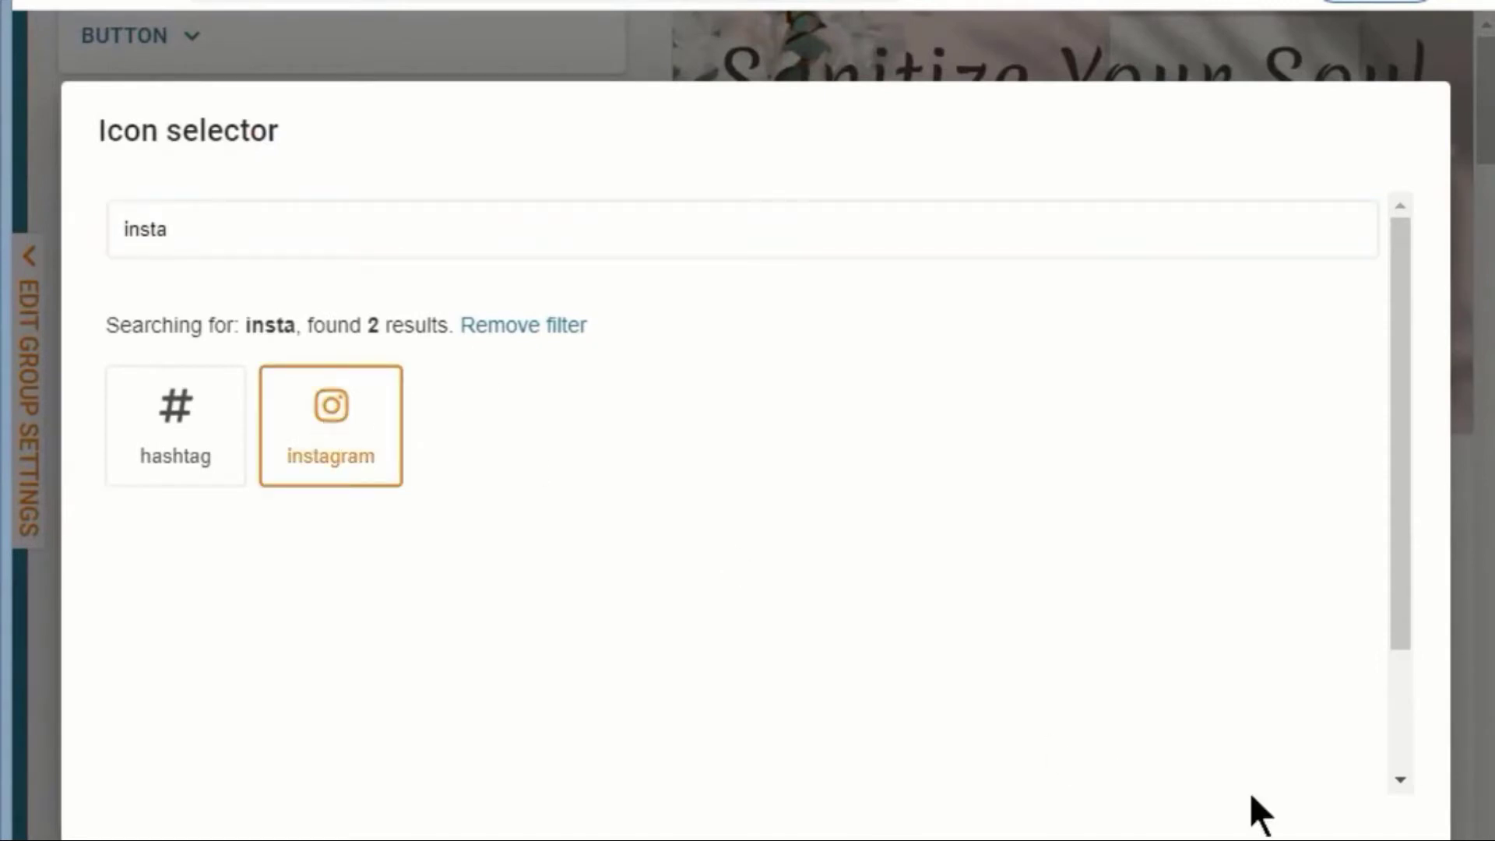
click(1386, 818)
drag(661, 576, 658, 285)
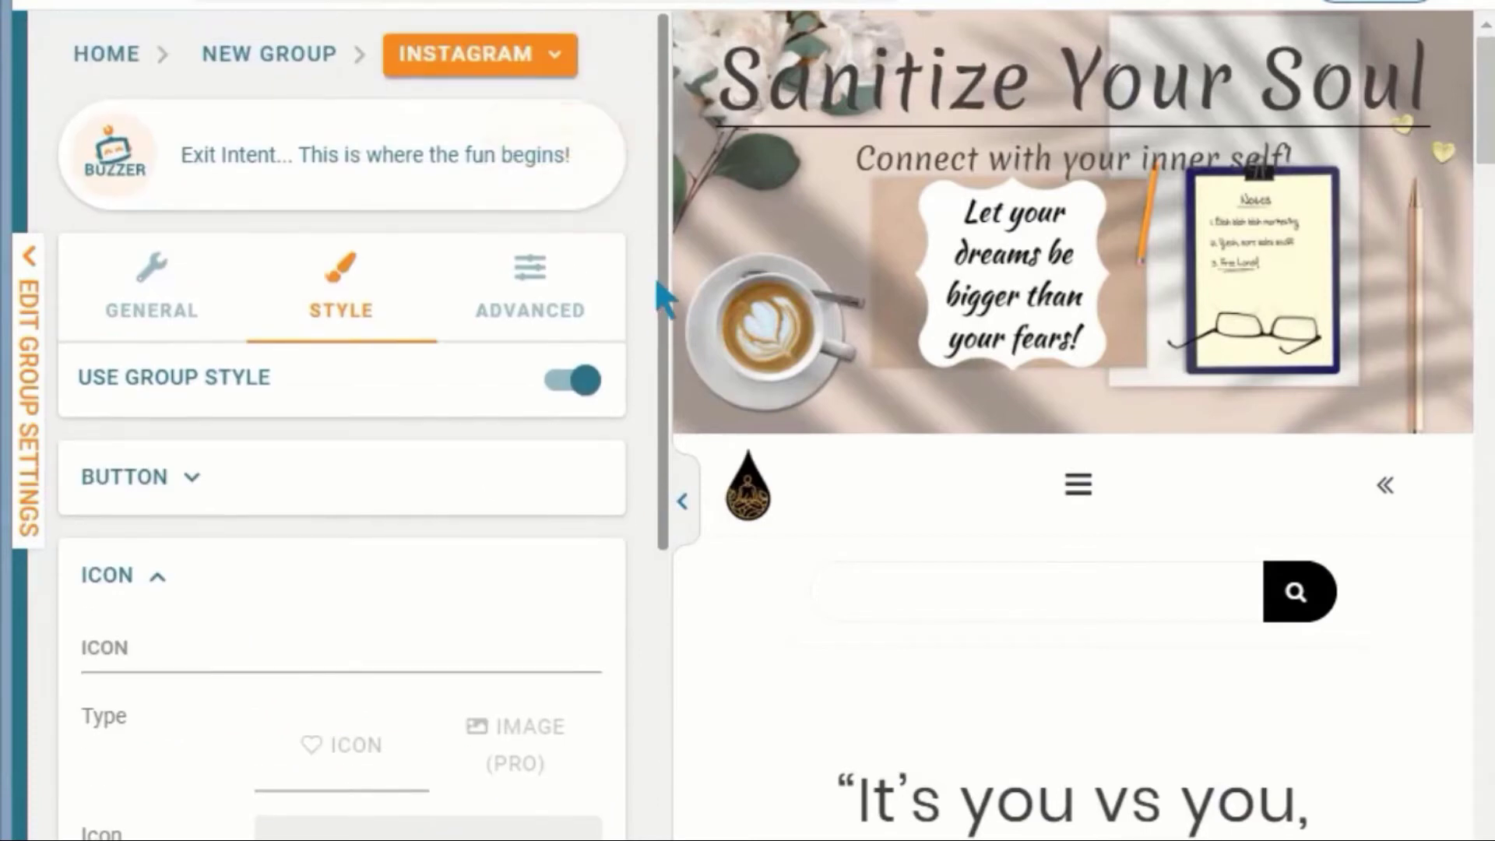
- Turn off the Mobile toggle under Show on in the group settings, leaving desktop only
click(82, 55)
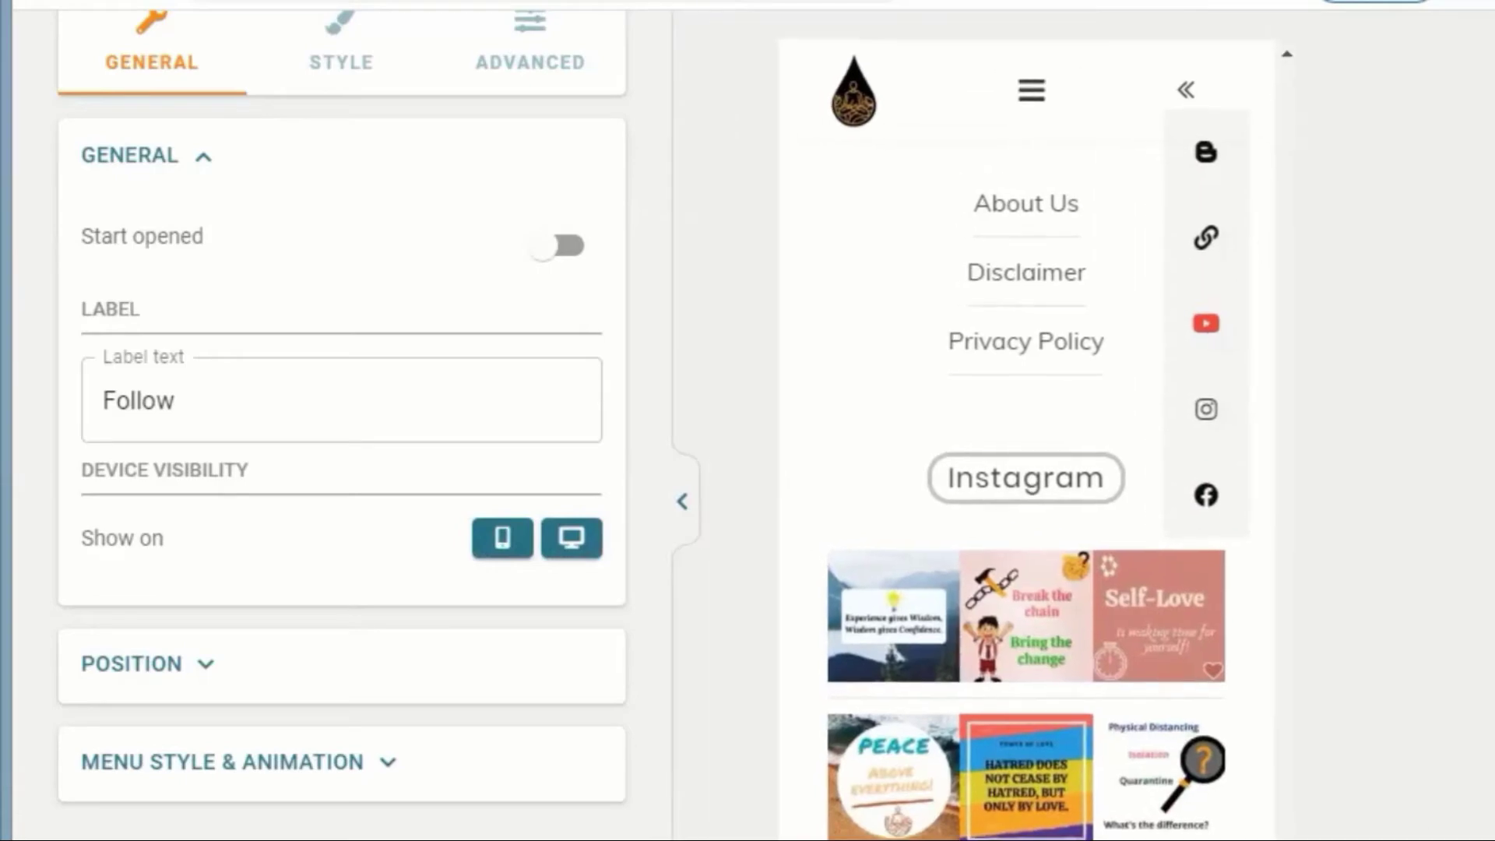
scroll(1291, 618, down, 15)
drag(1291, 618, 1279, 377)
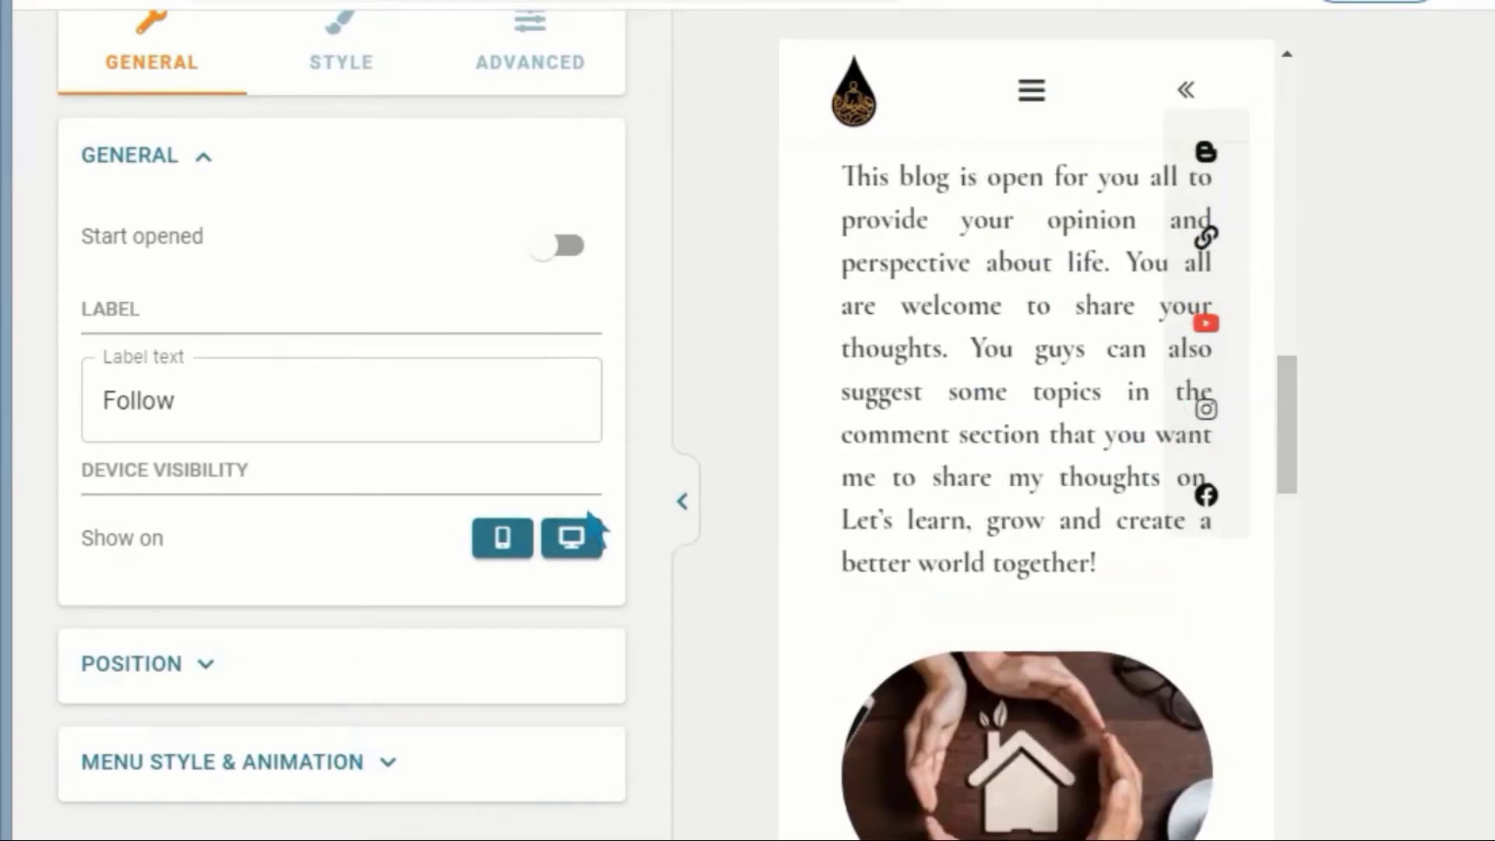
click(508, 545)
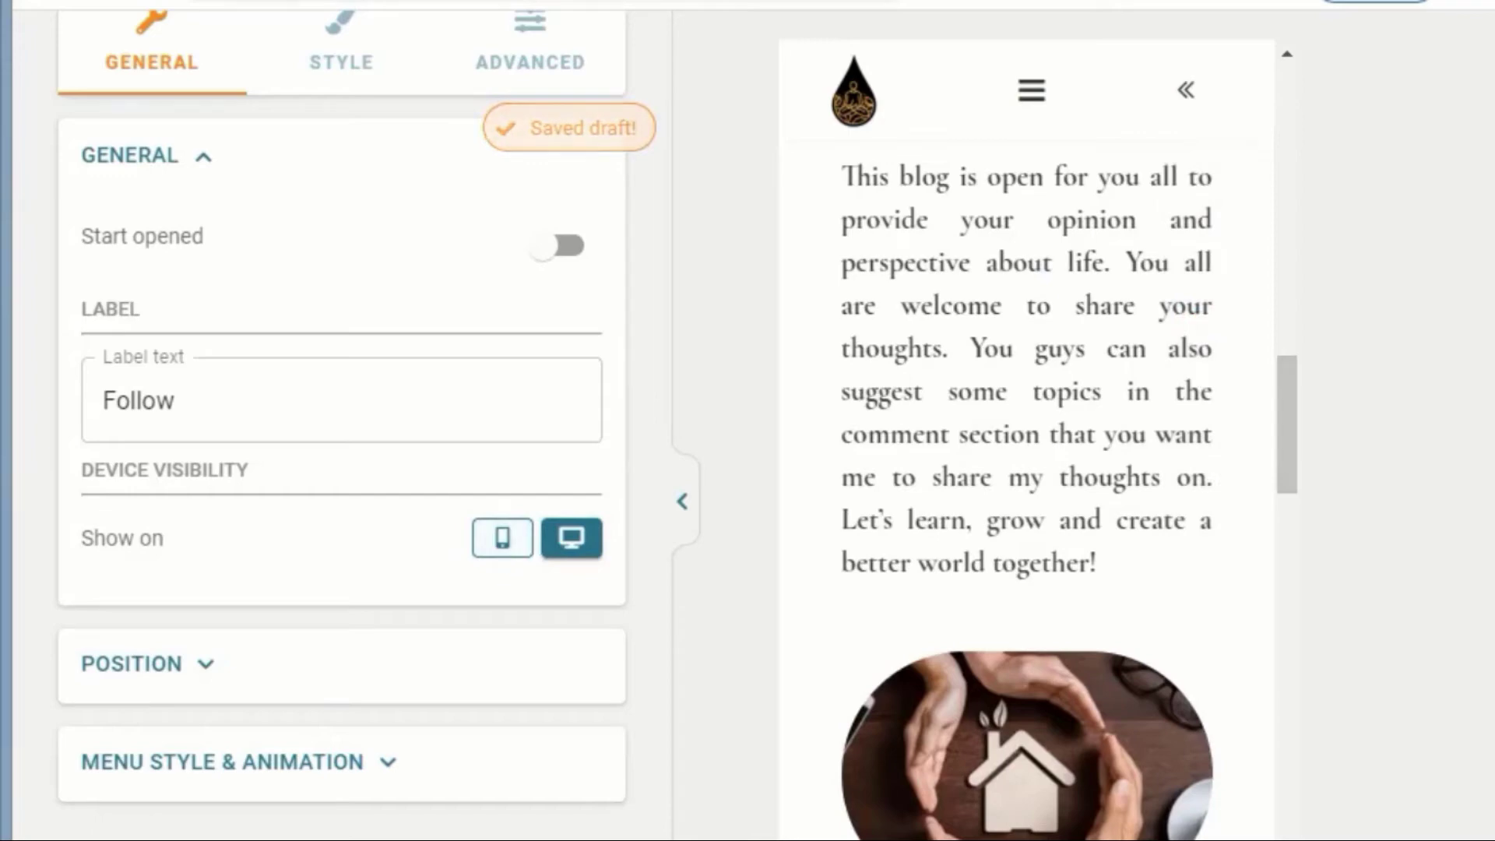
drag(1302, 433, 1295, 741)
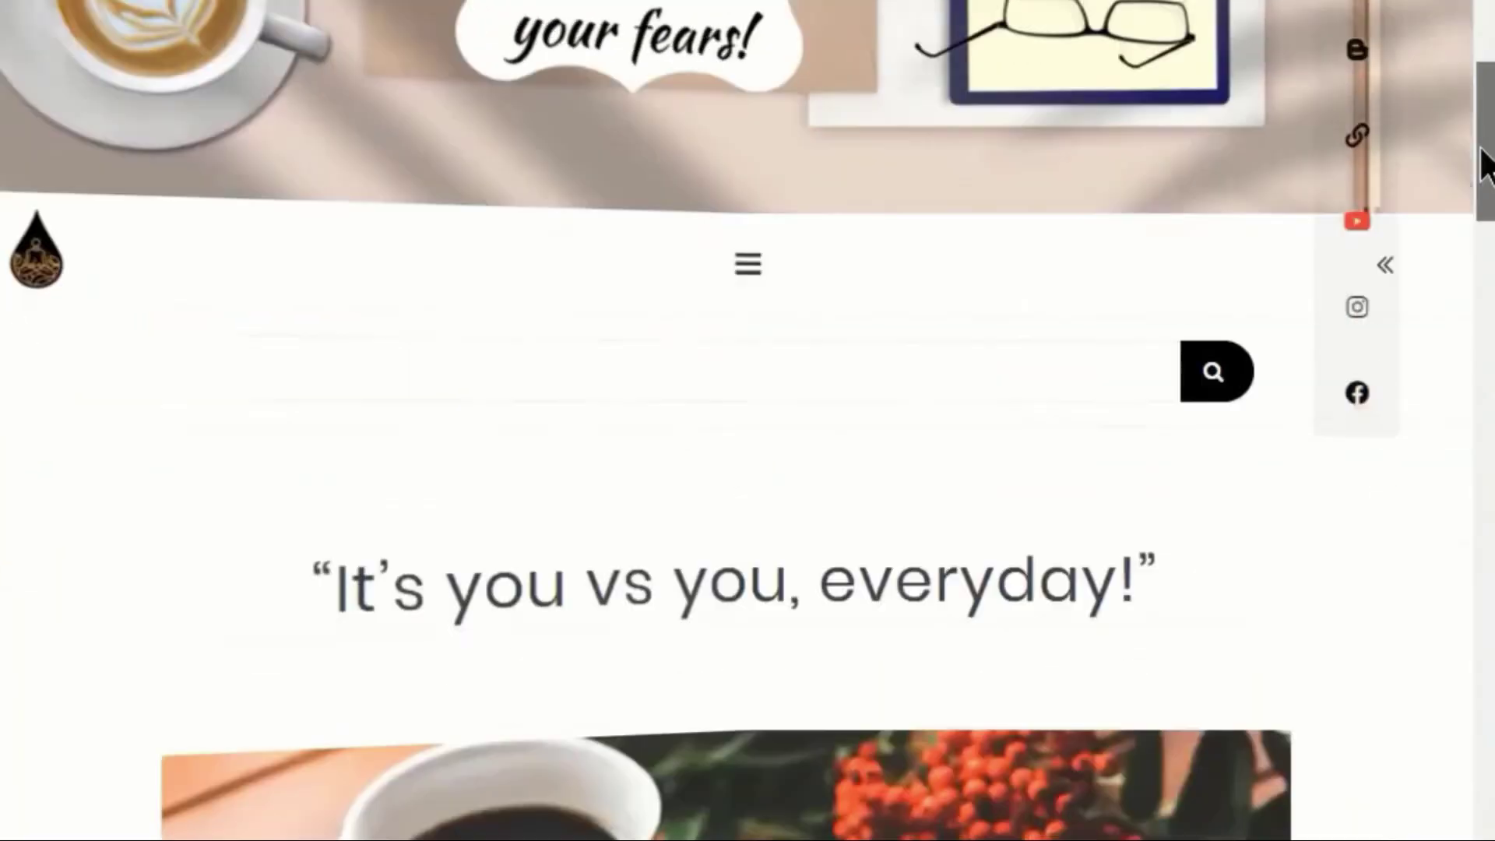
- Scroll through the live Sanitize Your Soul blog with its floating social buttons
drag(1483, 164, 1489, 818)
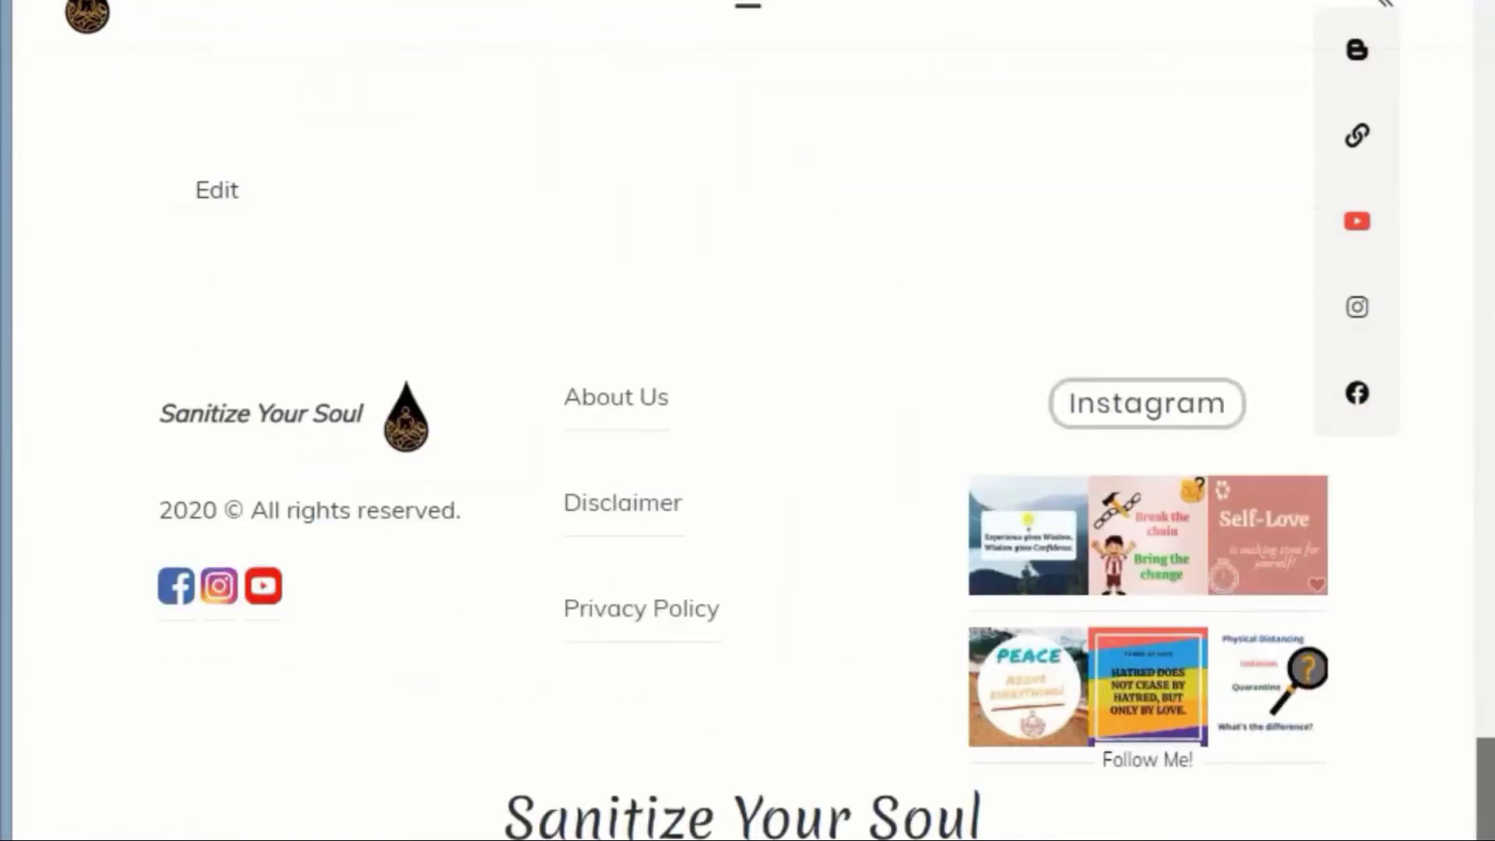